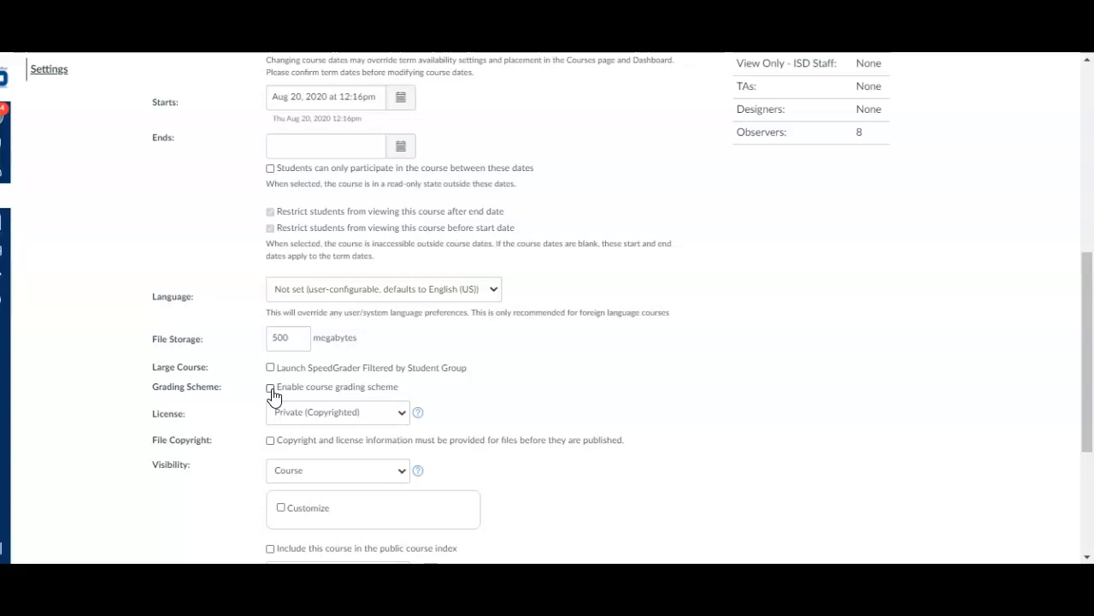
# Enable the course grading scheme with the Elementary Proficiency Scale standard and save the course details
pyautogui.click(271, 390)
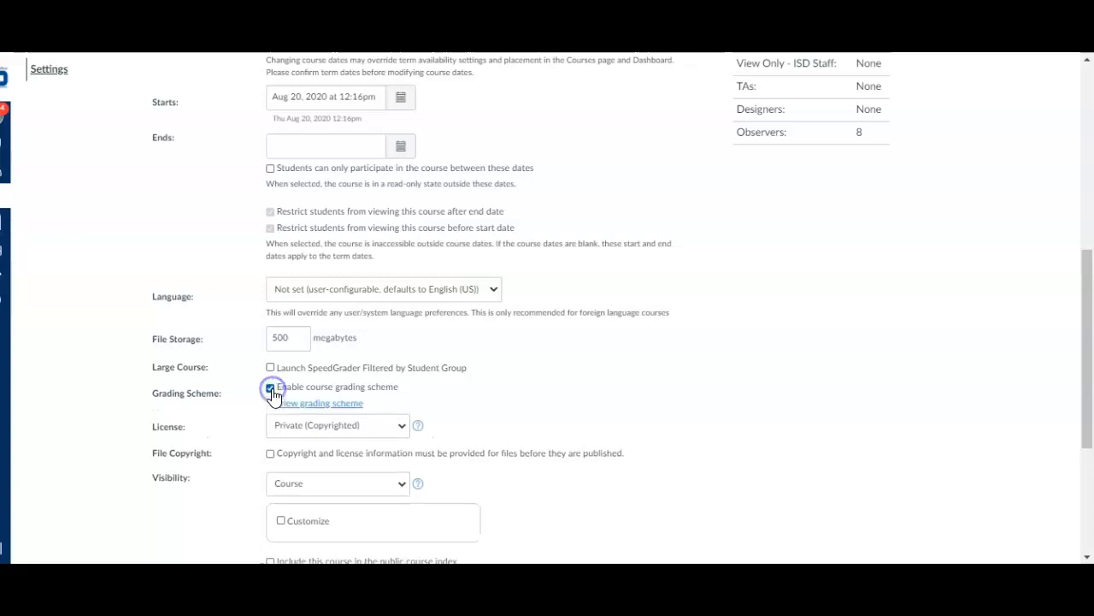
pyautogui.click(324, 403)
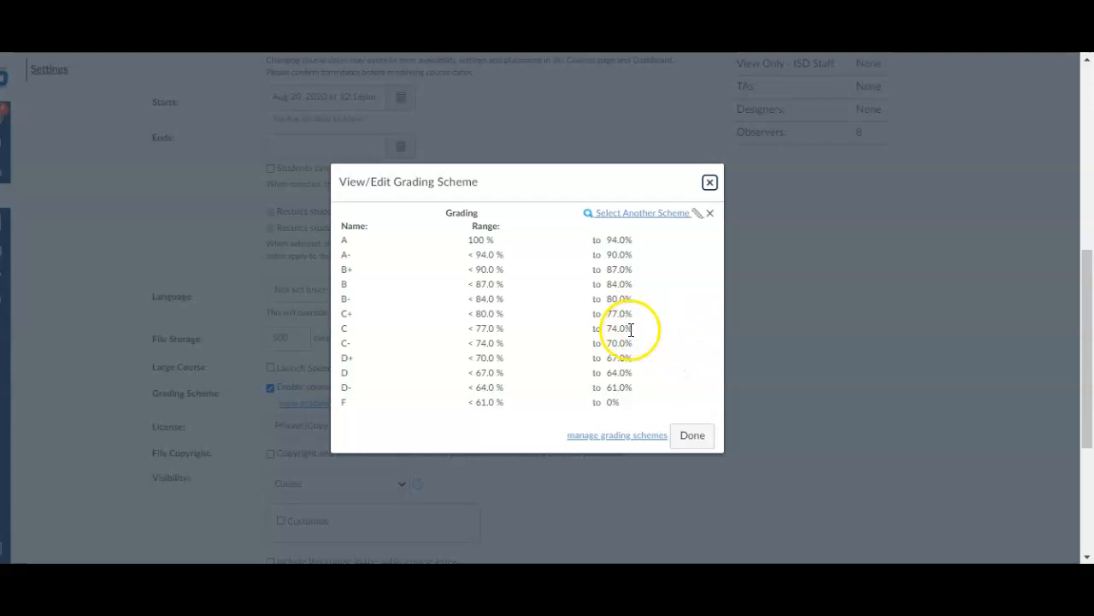
pyautogui.click(641, 216)
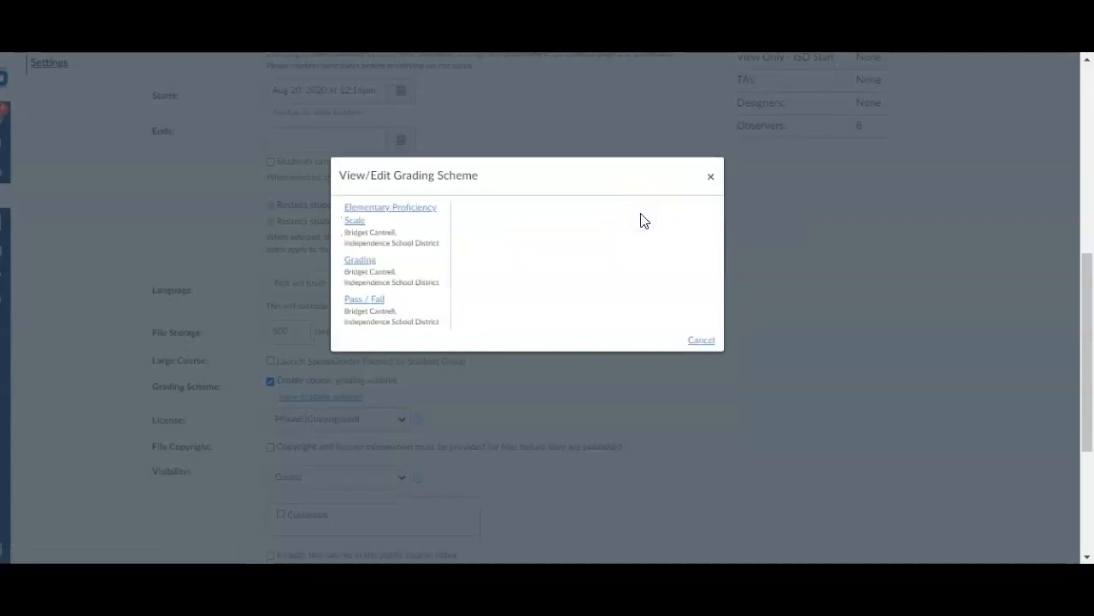
pyautogui.click(422, 213)
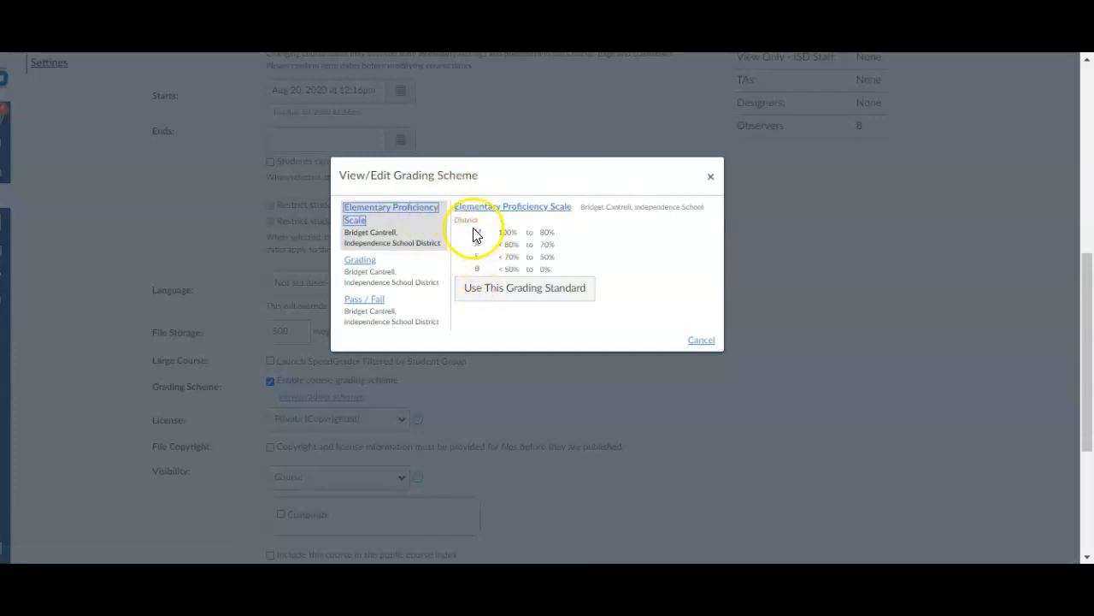
pyautogui.click(525, 289)
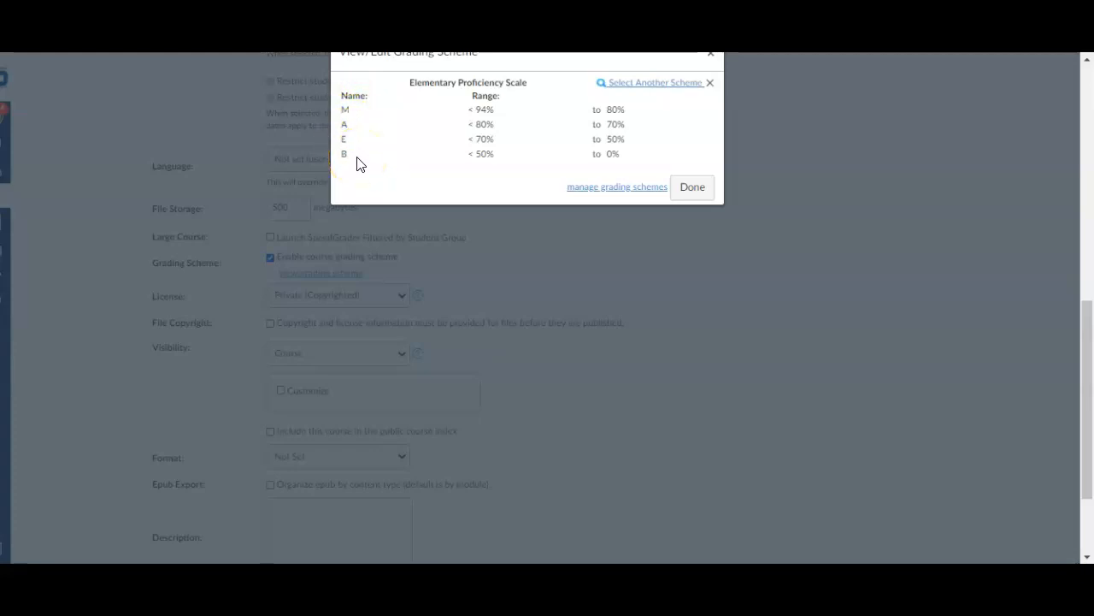
pyautogui.click(702, 189)
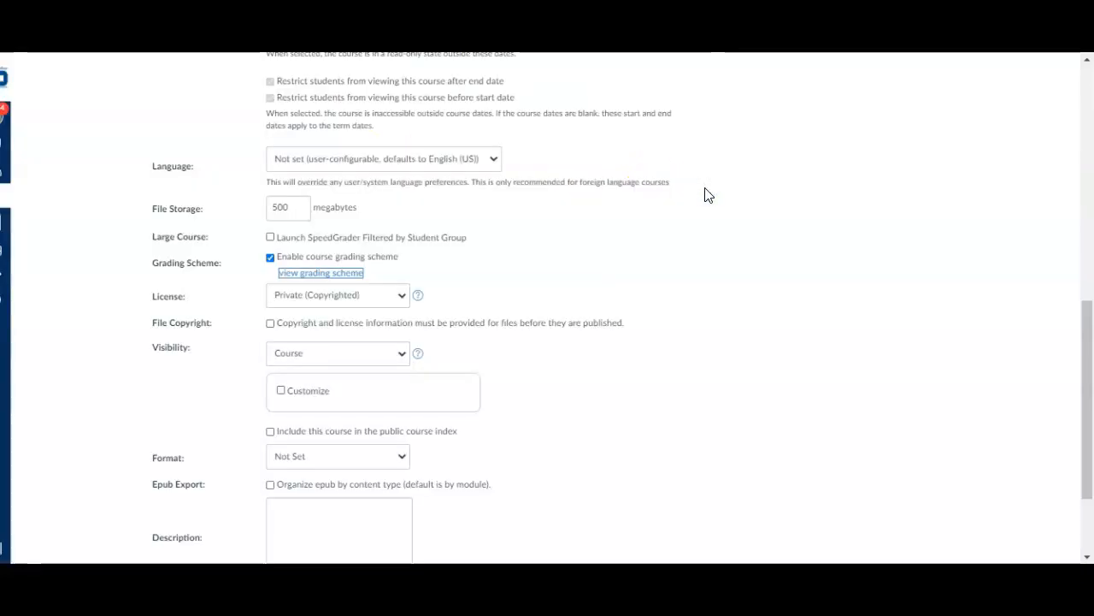
pyautogui.click(760, 216)
pyautogui.scroll(-3, 752, 290)
pyautogui.click(635, 504)
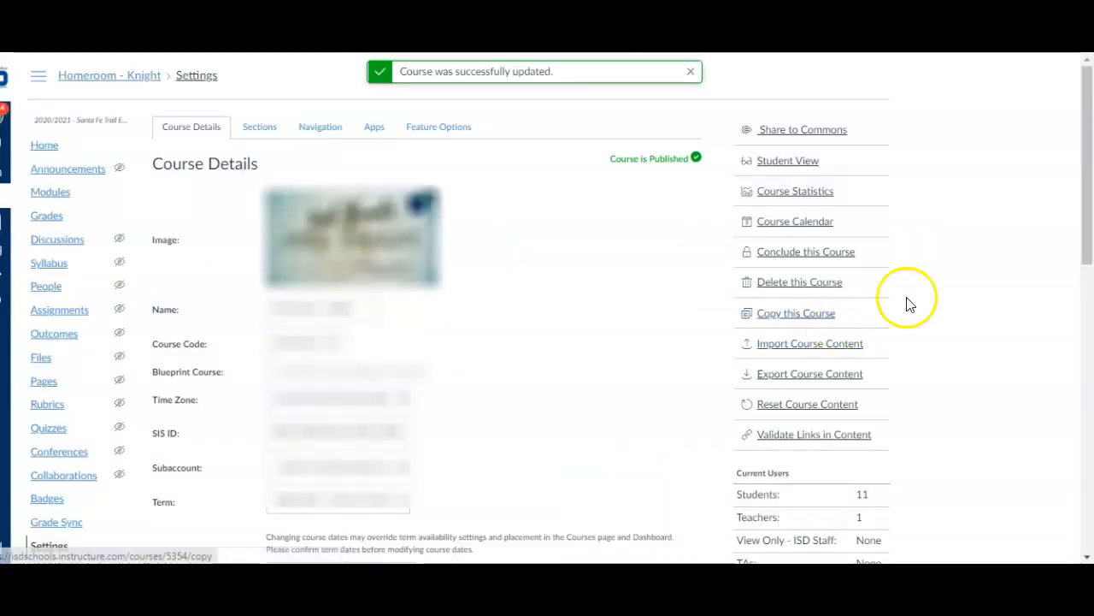
# Edit the Sample assignment so its grade is displayed as Letter Grade, and save it
pyautogui.click(74, 311)
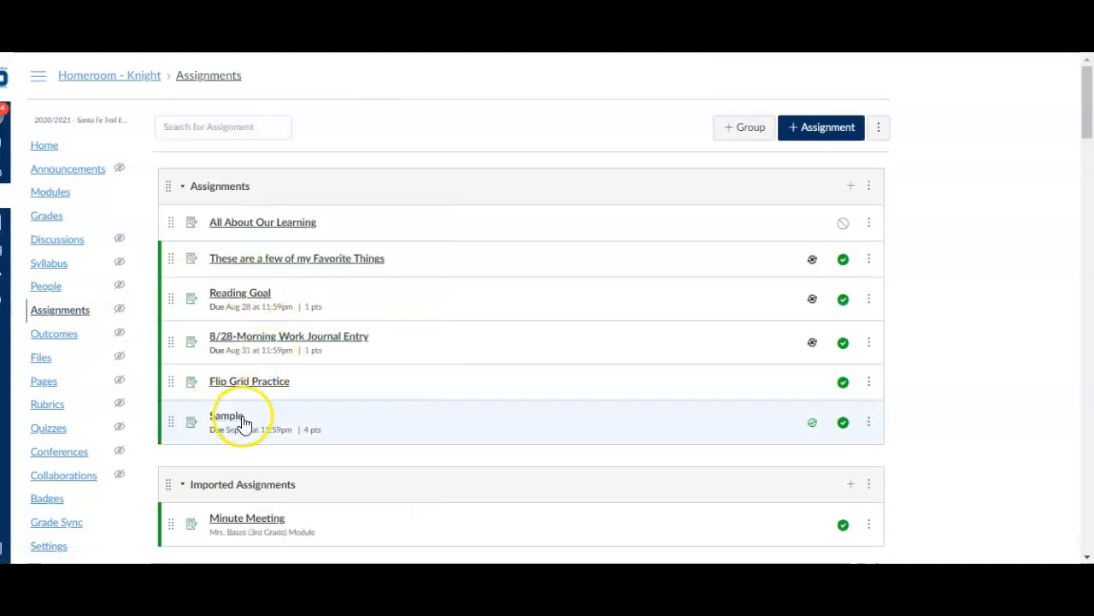
pyautogui.click(224, 423)
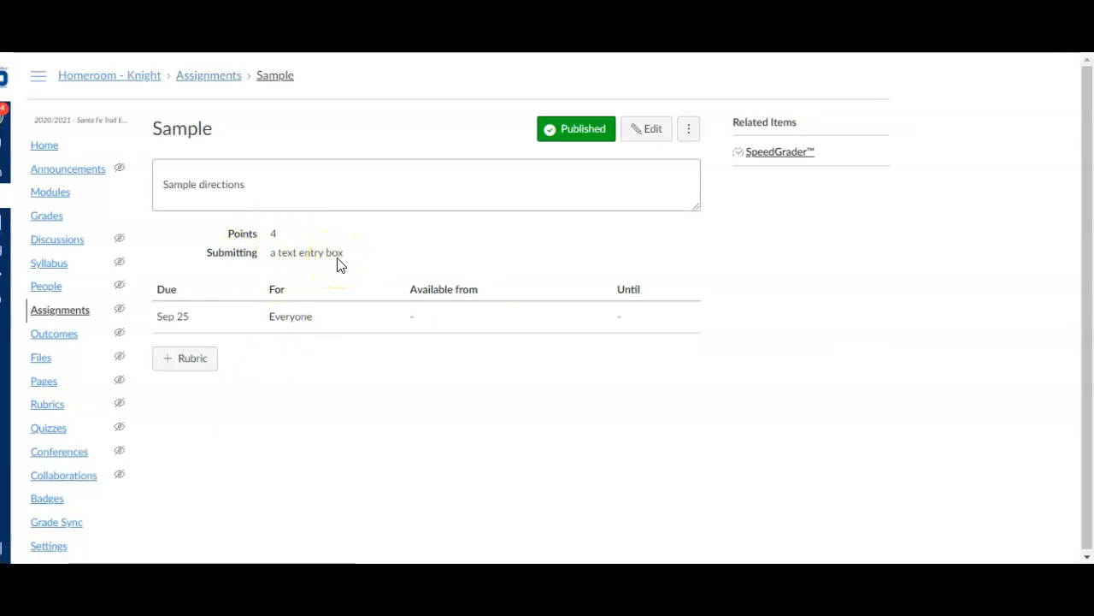
pyautogui.click(652, 133)
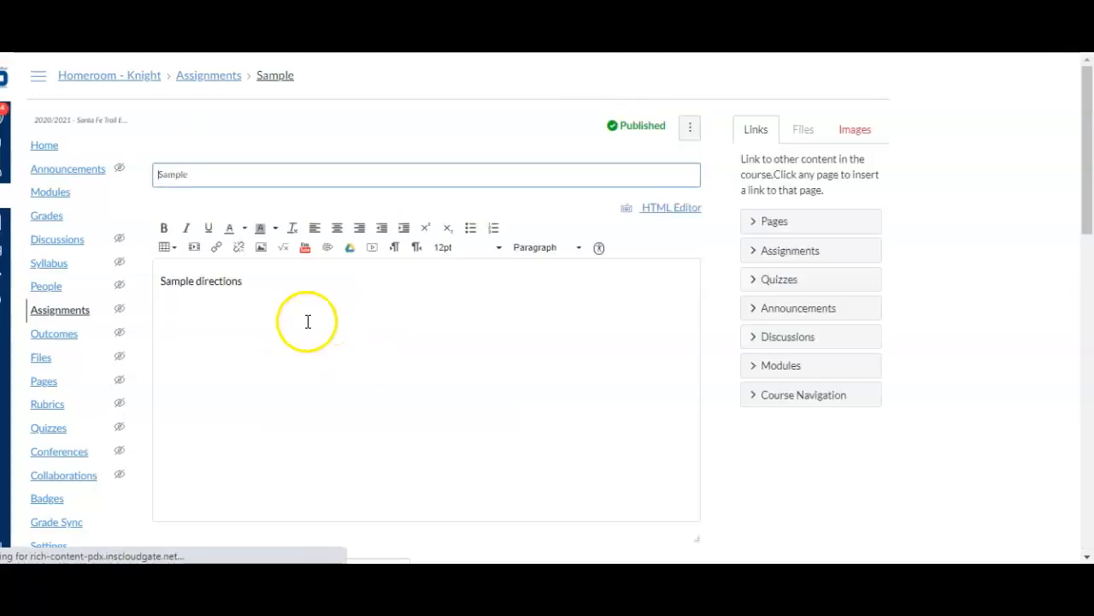
pyautogui.scroll(-5, 342, 325)
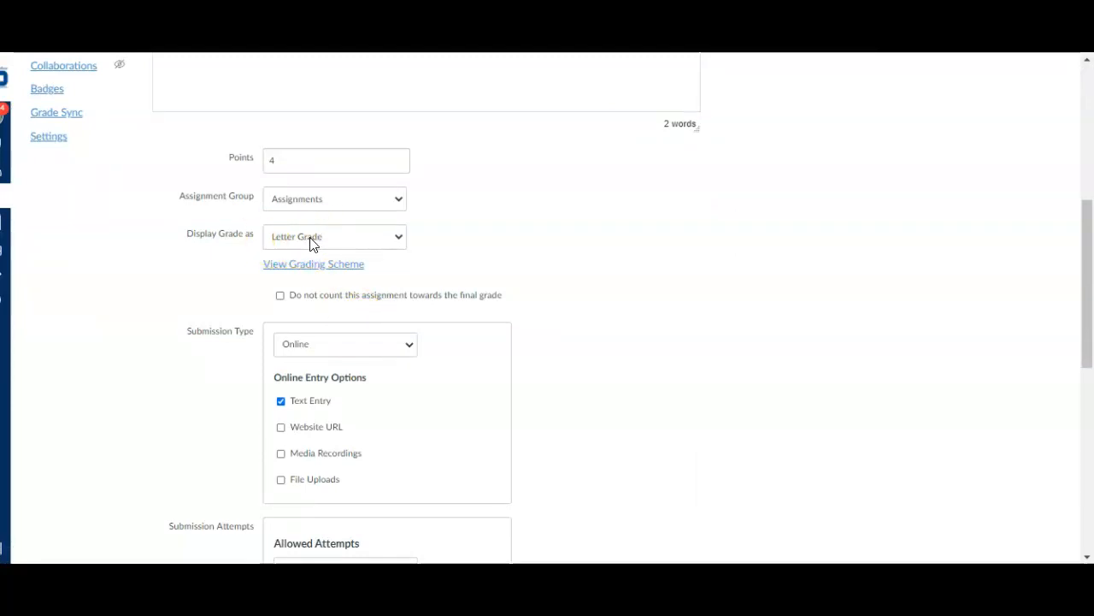
pyautogui.click(347, 248)
pyautogui.scroll(-7, 581, 339)
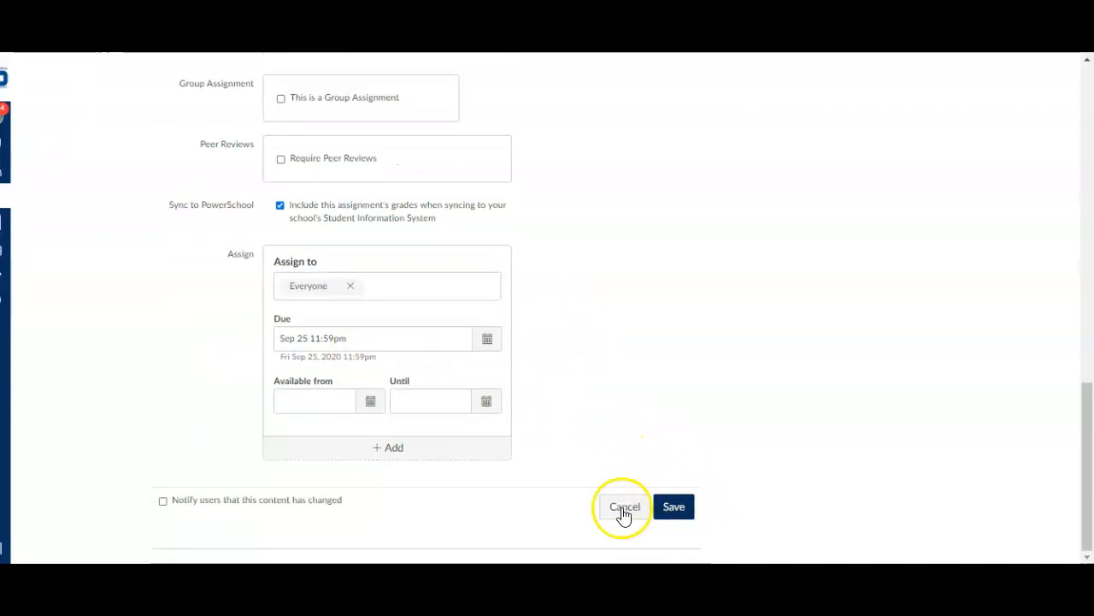
pyautogui.click(674, 510)
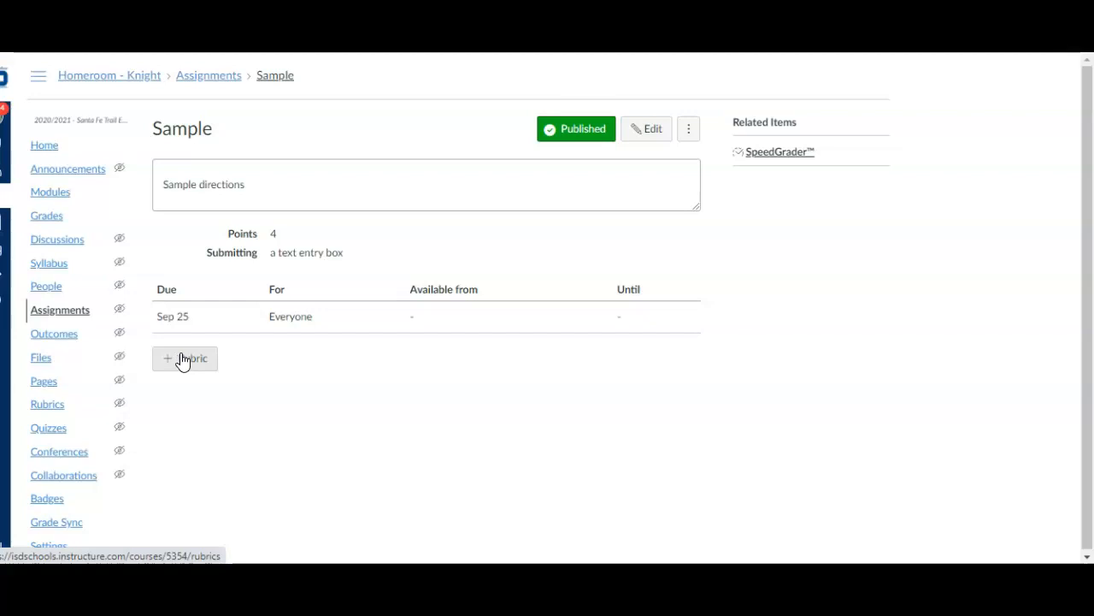
# Try to find an outcome for a new rubric on the Sample assignment
pyautogui.click(185, 360)
pyautogui.click(180, 364)
pyautogui.click(183, 362)
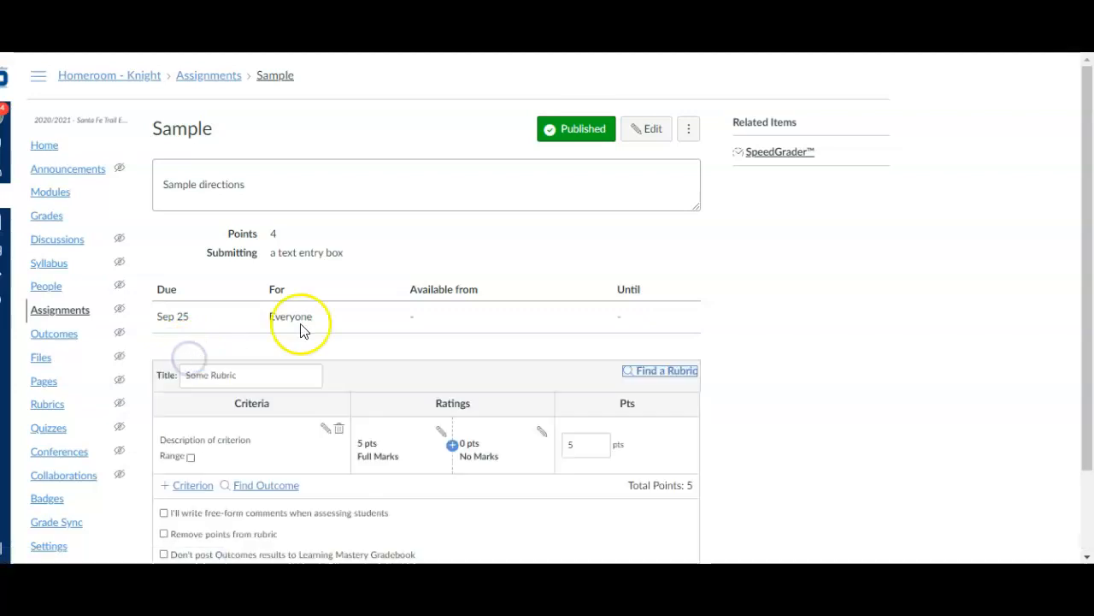
pyautogui.scroll(-1, 860, 355)
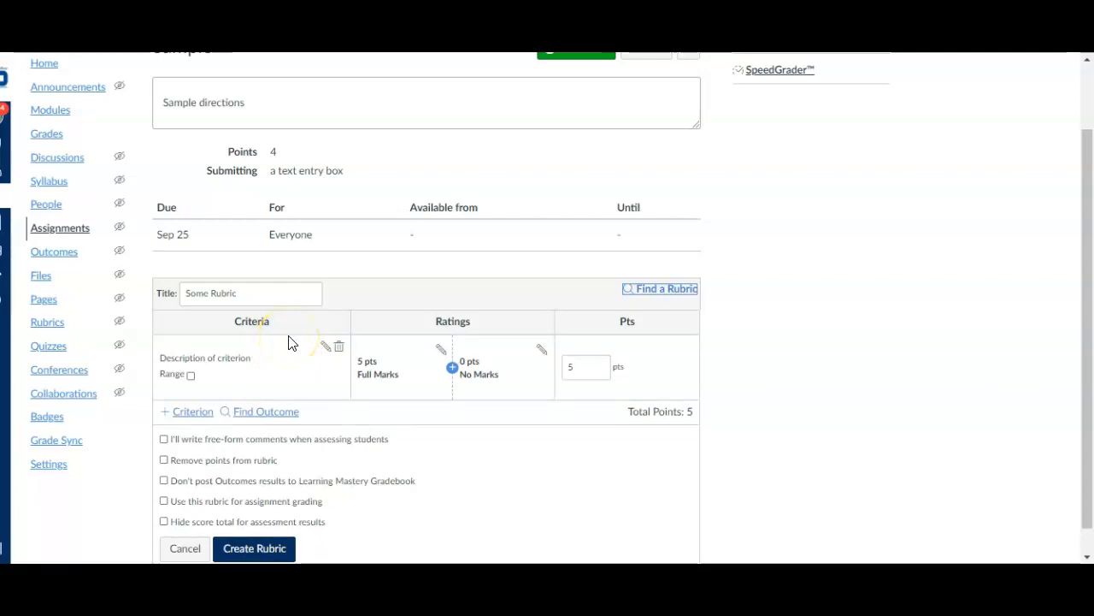
pyautogui.click(264, 412)
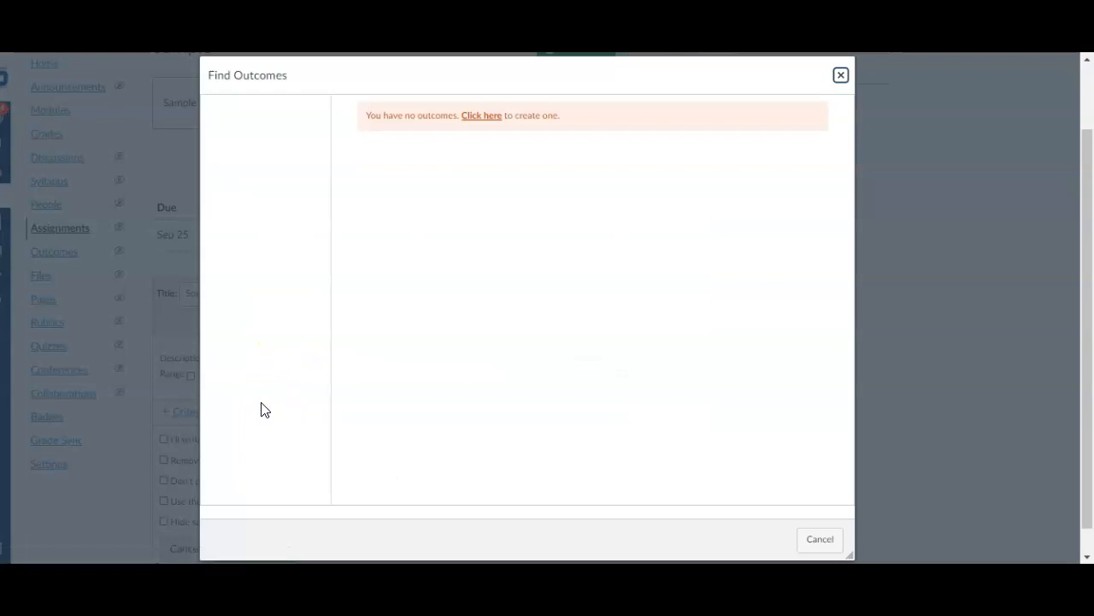
# Import the Elementary Proficiency Scale outcome into the course from the Independence School District's Elementary folder in Account Standards
pyautogui.click(483, 117)
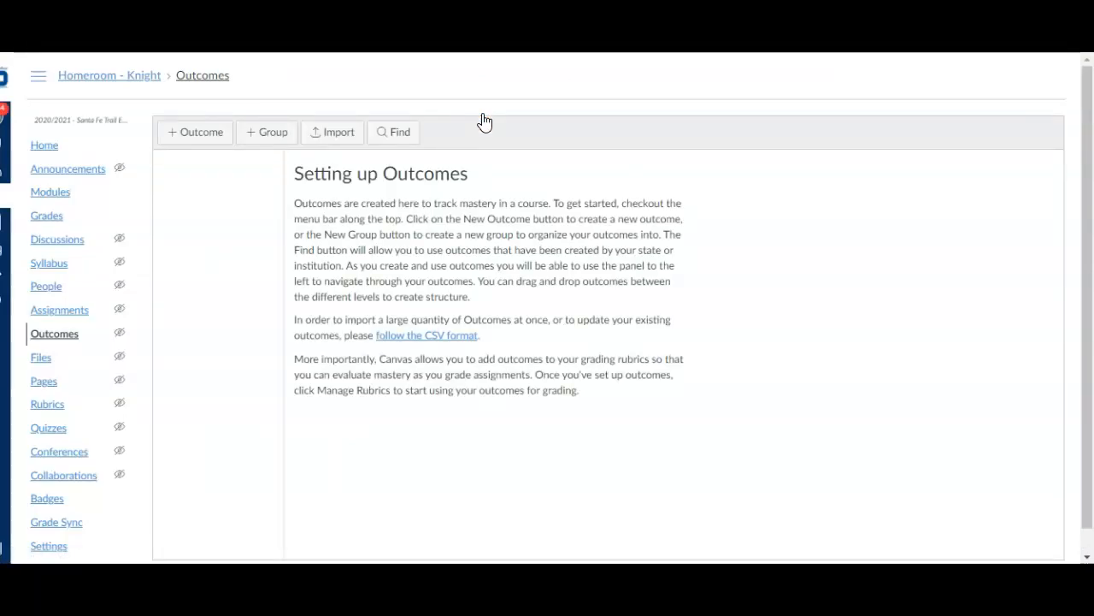
pyautogui.click(395, 133)
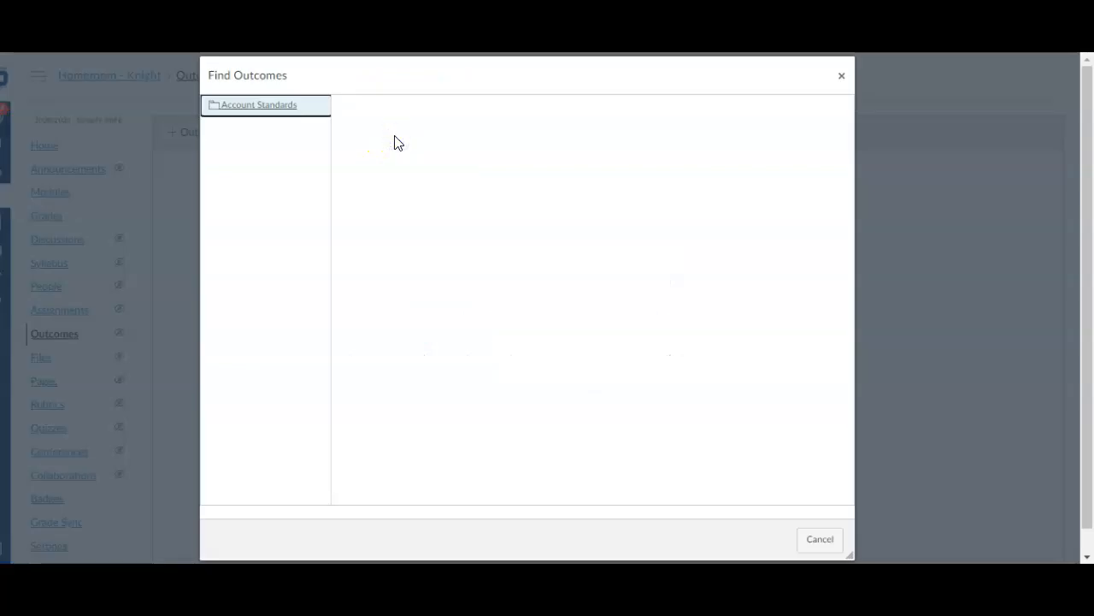
pyautogui.click(261, 109)
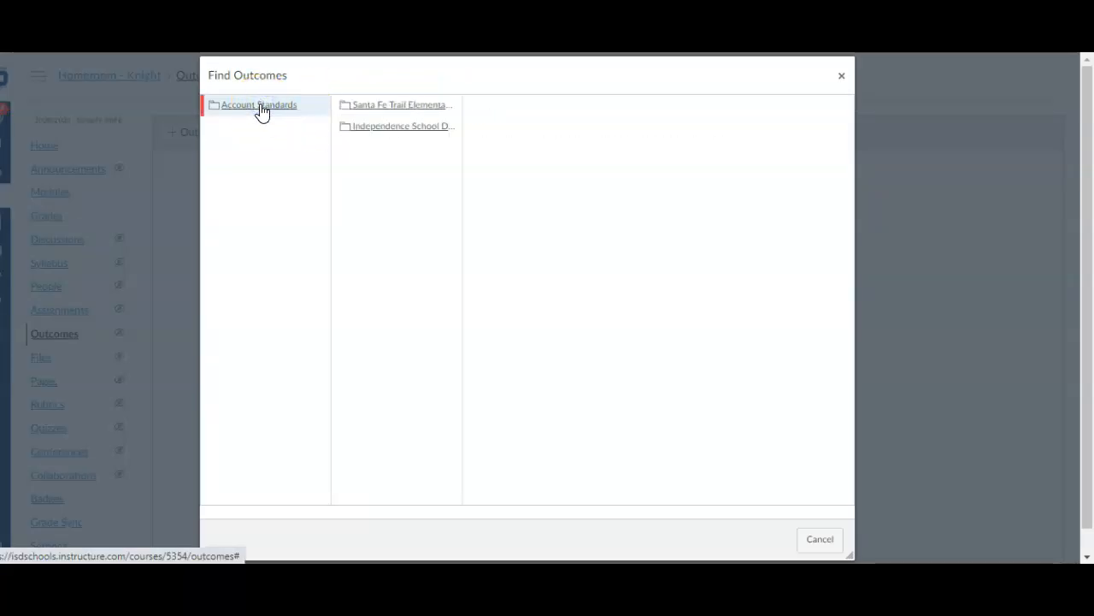
pyautogui.click(382, 130)
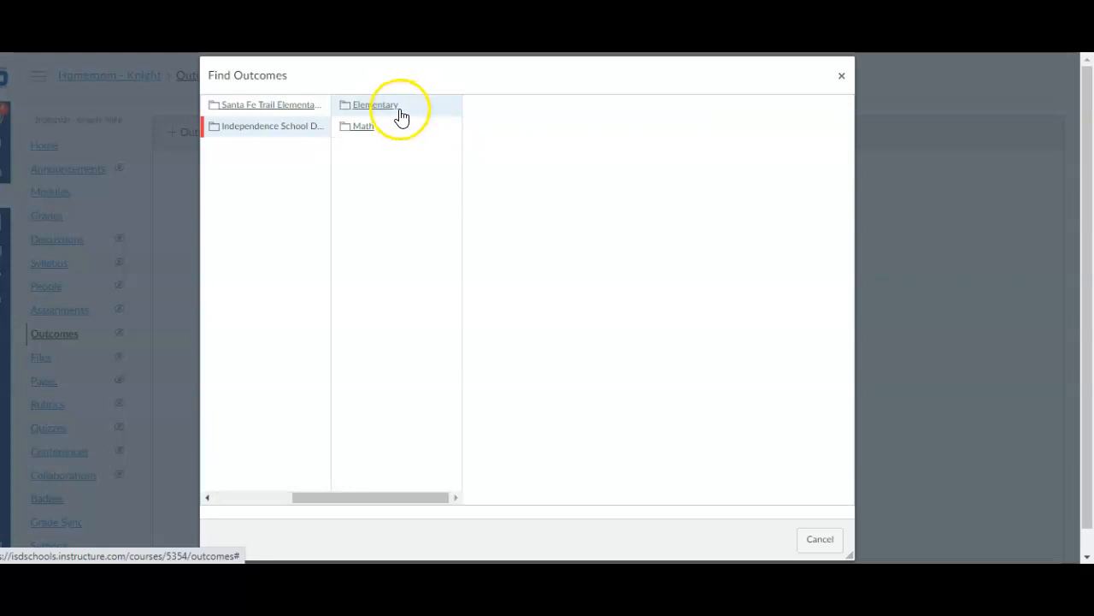
pyautogui.click(395, 109)
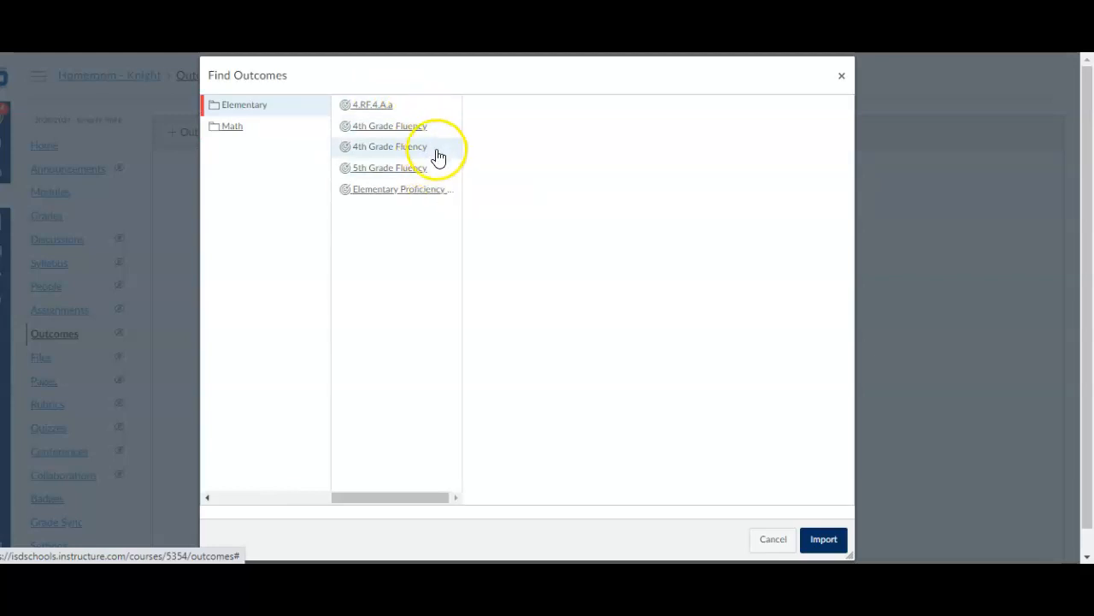
pyautogui.click(398, 194)
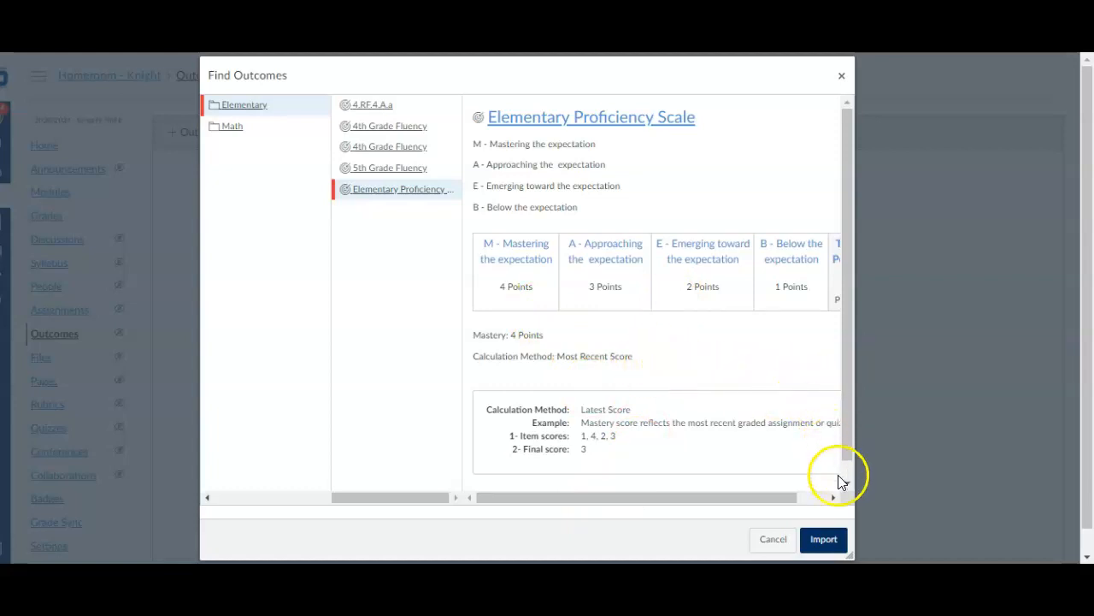
pyautogui.click(829, 539)
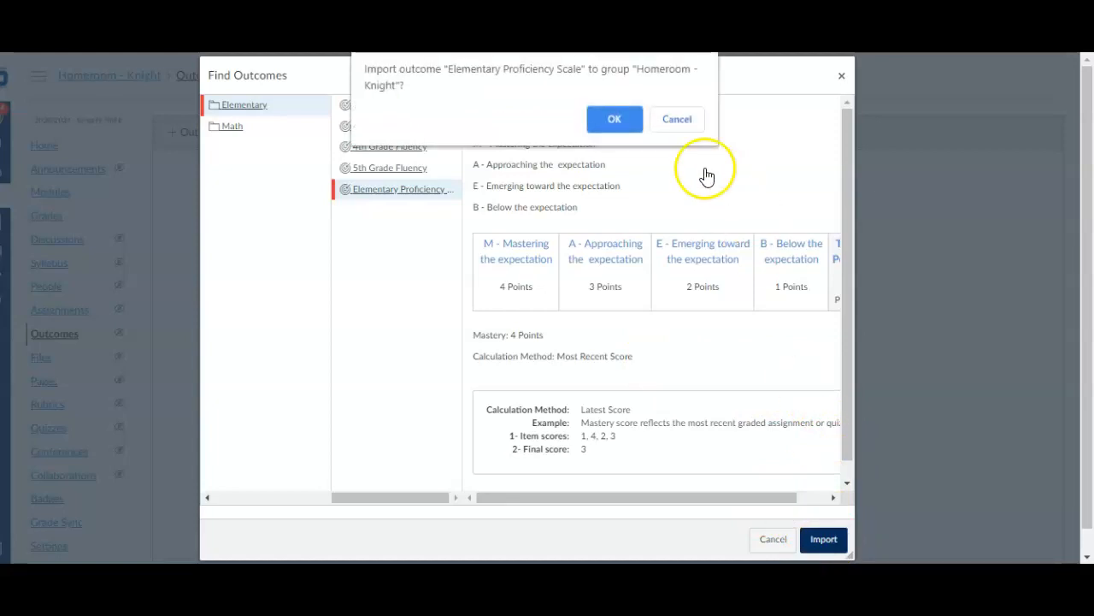
pyautogui.click(617, 120)
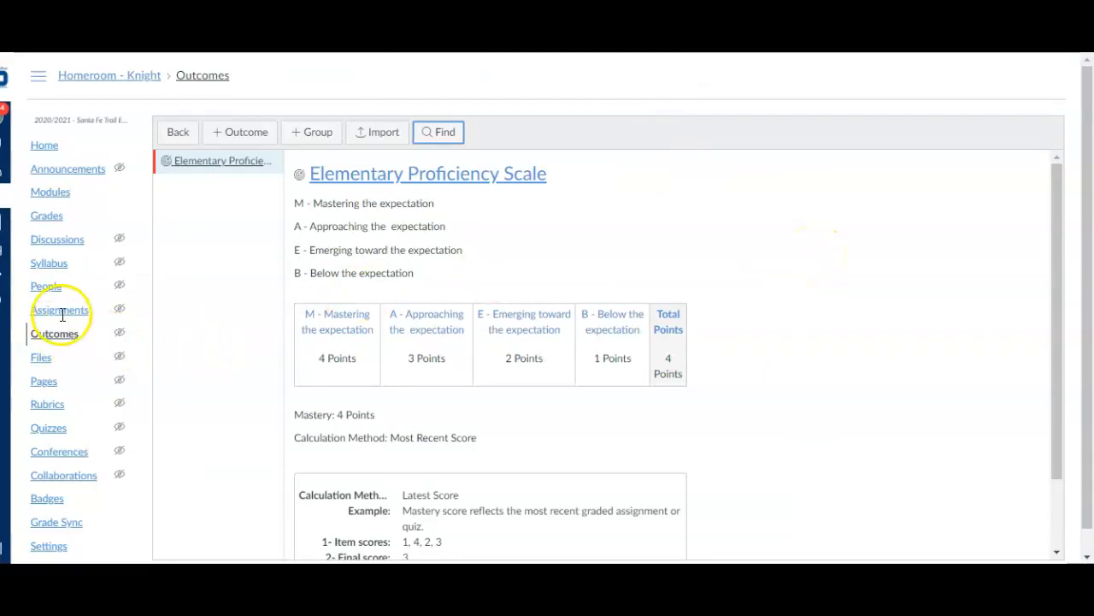
pyautogui.scroll(-1, 141, 316)
pyautogui.scroll(1, 167, 308)
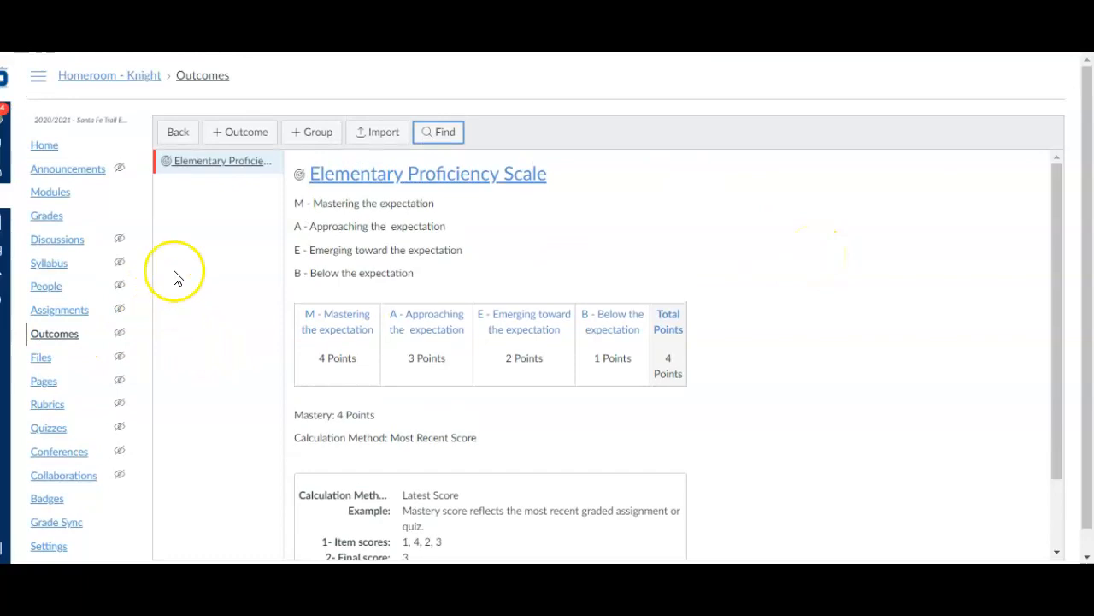
# Start a rubric on the Sample assignment with the Elementary Proficiency Scale outcome as its criterion and delete the default 5-point criterion
pyautogui.click(77, 312)
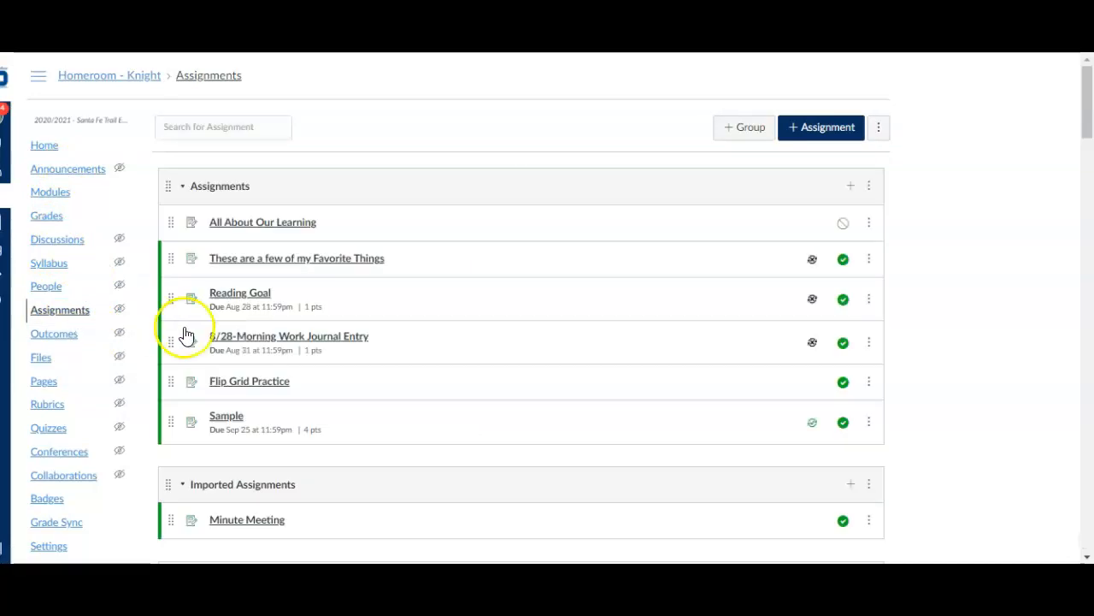
pyautogui.click(232, 419)
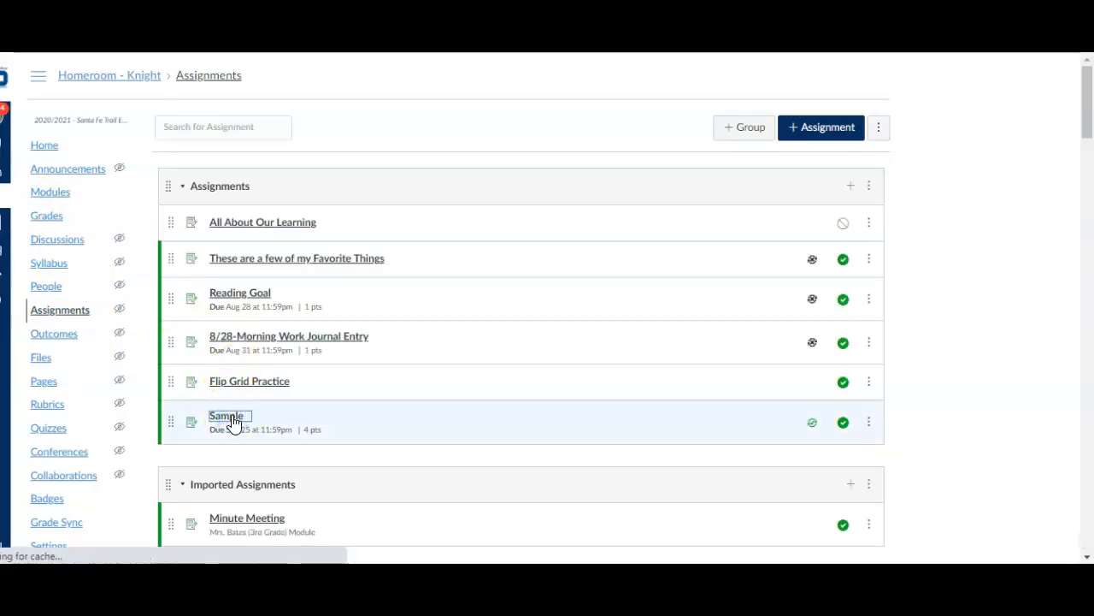
pyautogui.click(195, 358)
pyautogui.scroll(-2, 810, 317)
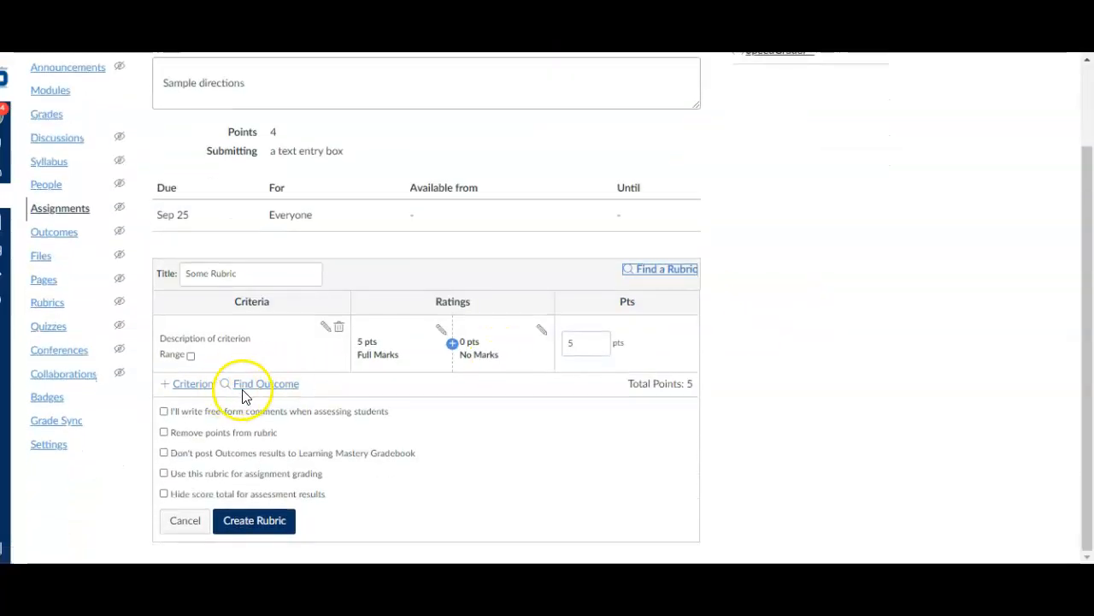
pyautogui.click(259, 385)
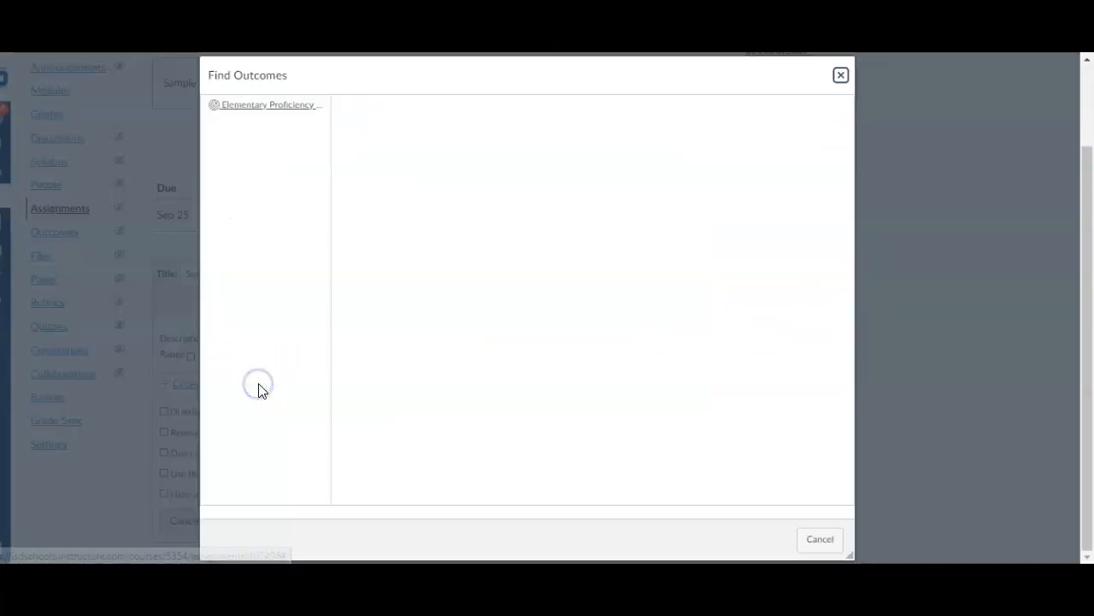
pyautogui.click(279, 113)
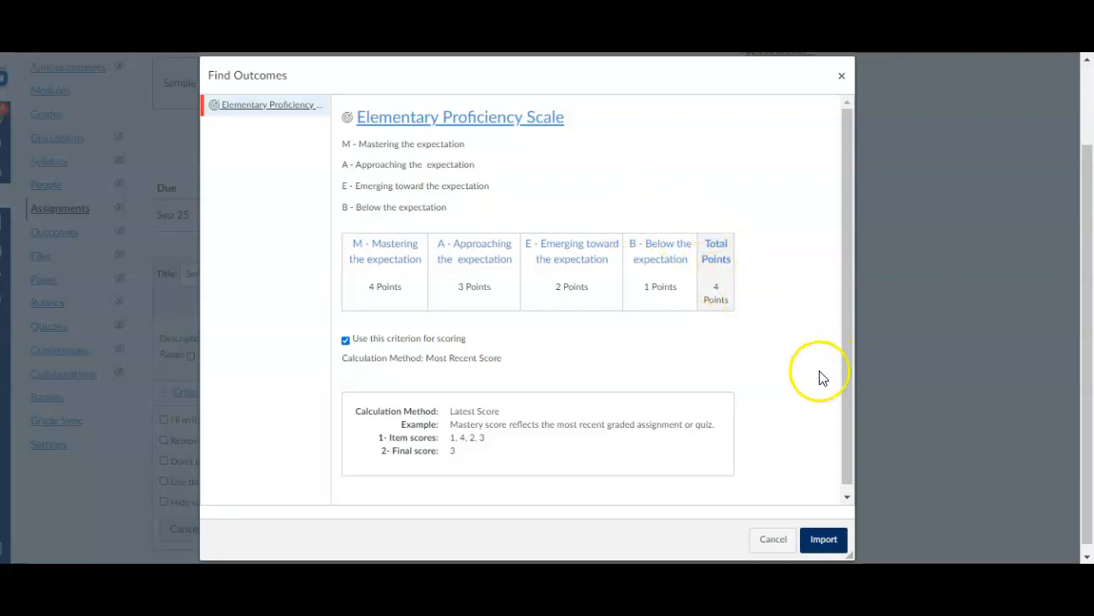
pyautogui.click(824, 540)
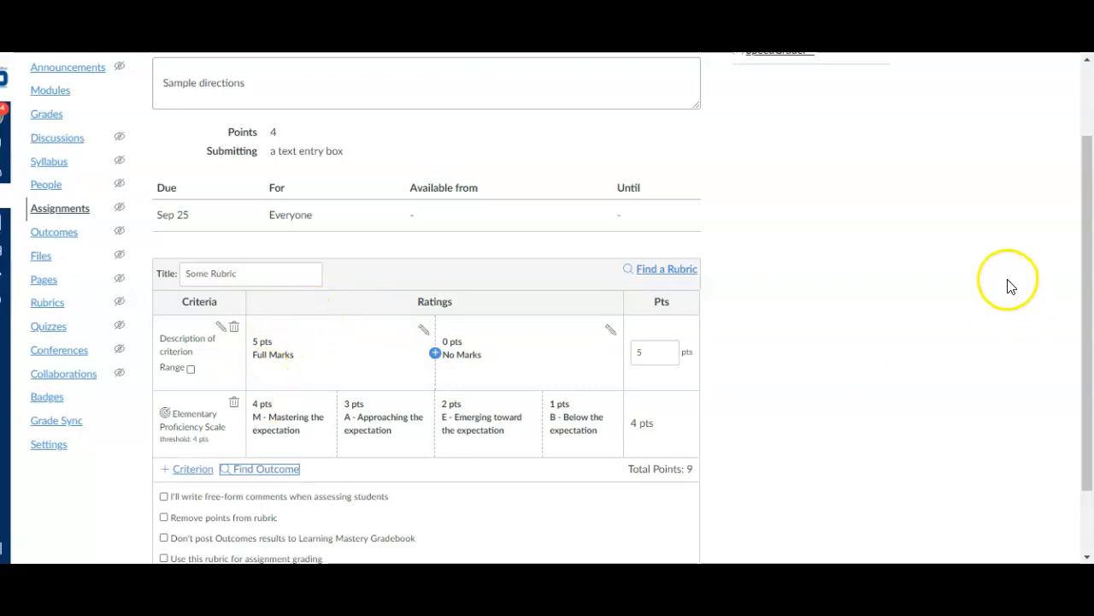
pyautogui.click(234, 330)
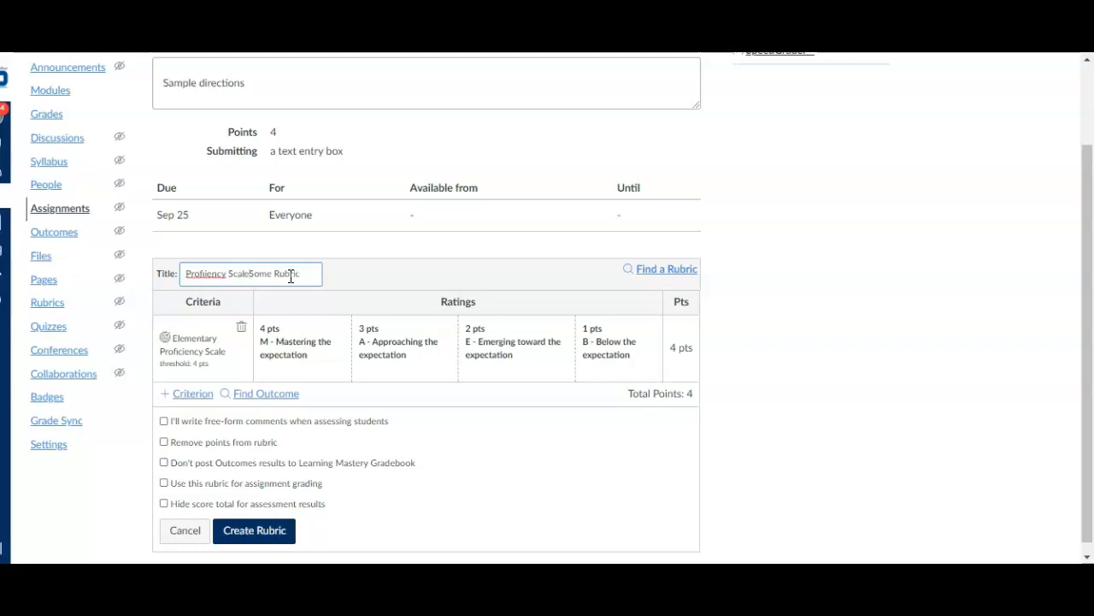
# Title the rubric Proficiency Scale and create it with points removed
pyautogui.click(226, 275)
pyautogui.press('Right')
pyautogui.press('Right')
pyautogui.press('Right')
pyautogui.press('Right')
pyautogui.click(795, 307)
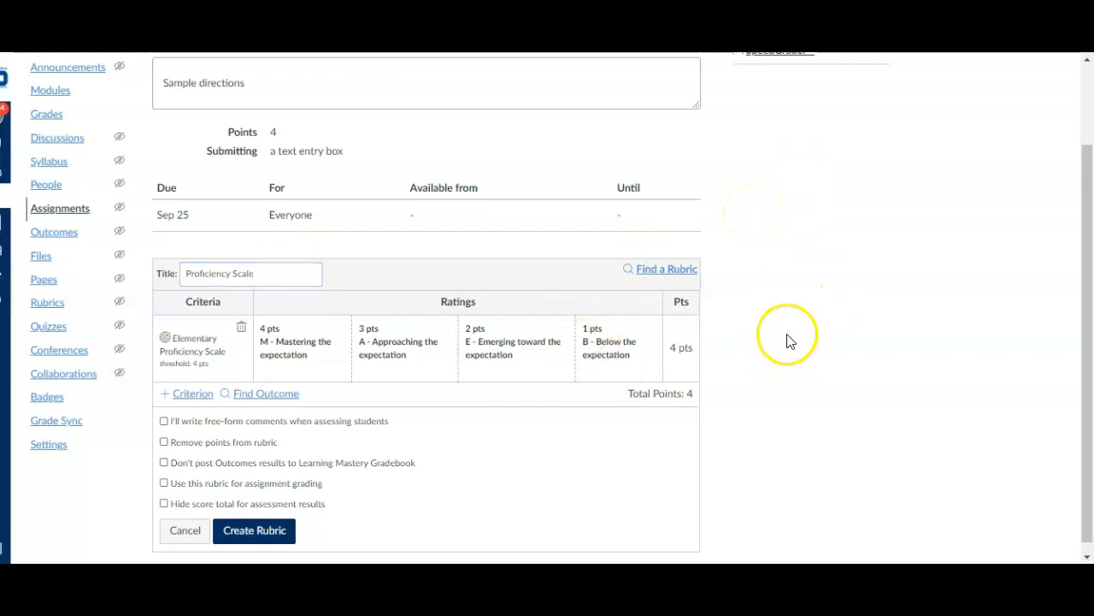
pyautogui.click(165, 443)
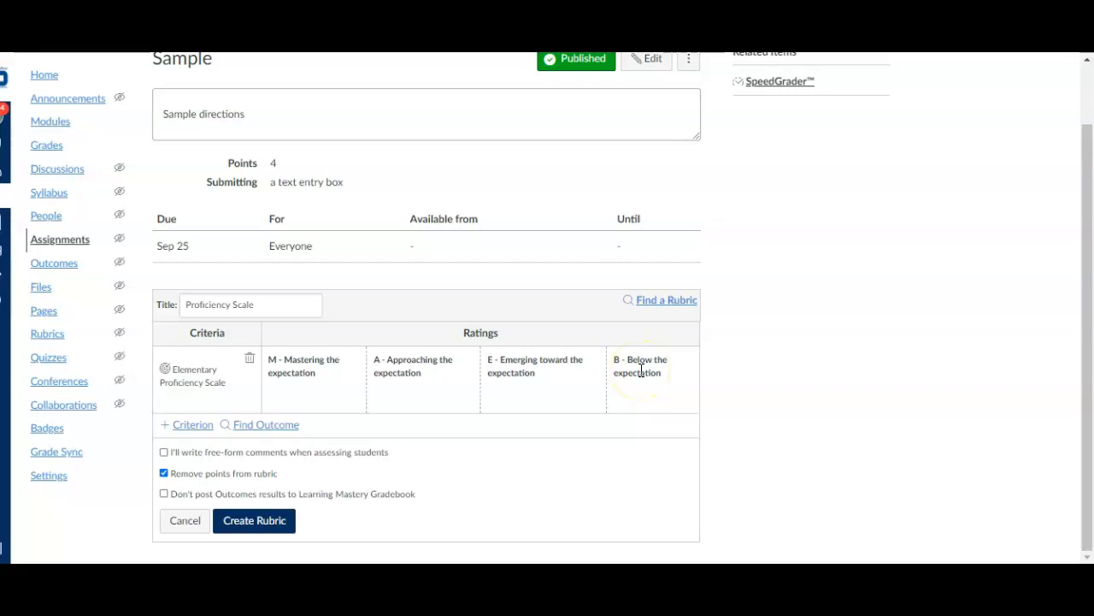
pyautogui.click(267, 522)
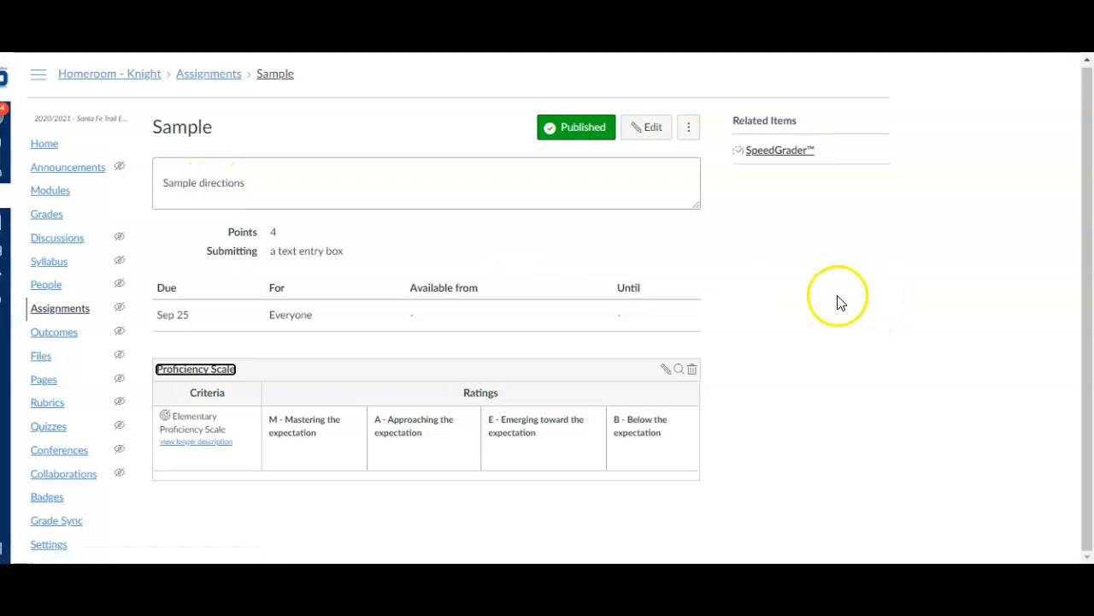
# Add the existing Sample assignment to the Class Information module and move it to the first place in that module
pyautogui.click(42, 147)
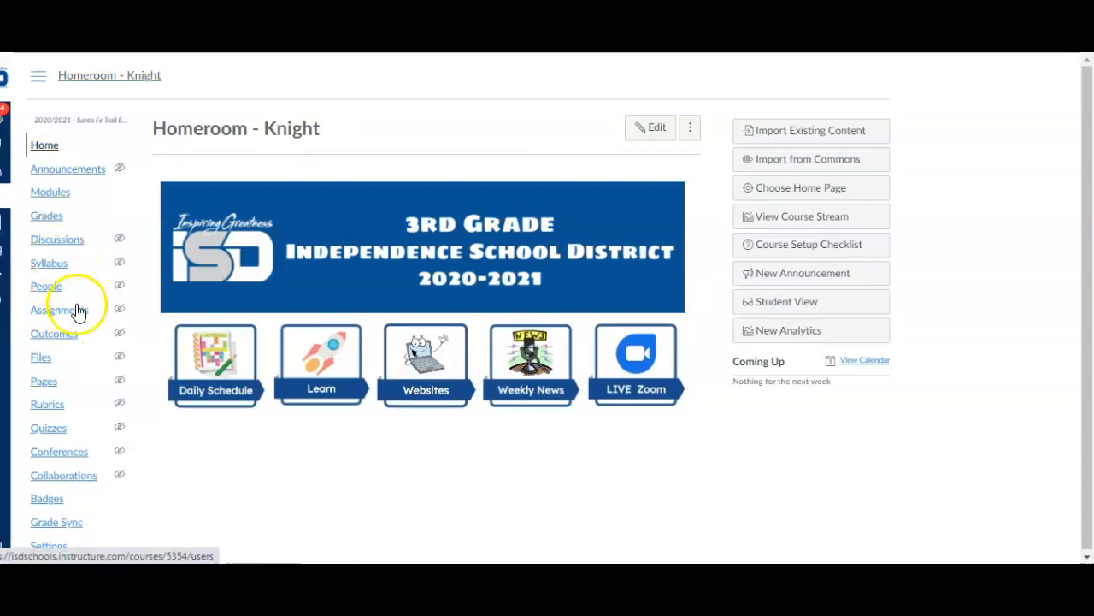
pyautogui.click(349, 390)
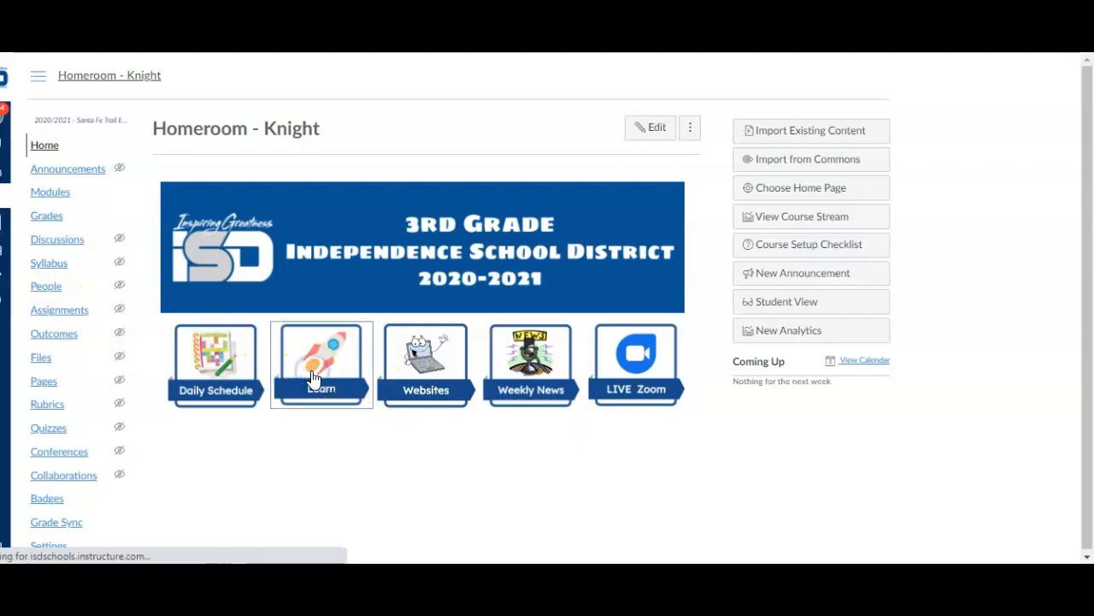
pyautogui.scroll(-5, 337, 353)
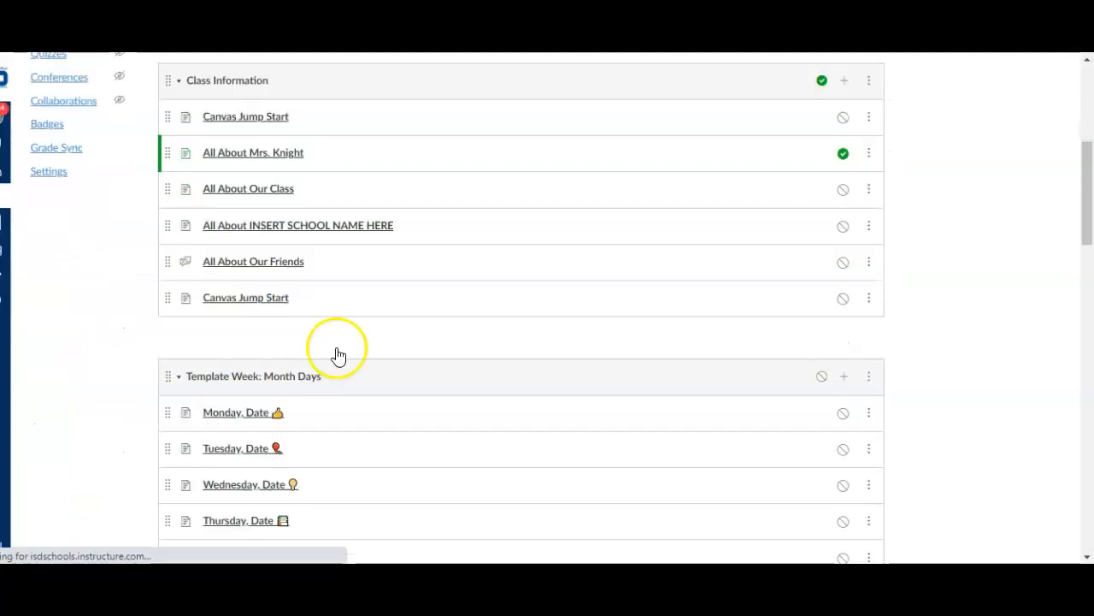
pyautogui.scroll(-1, 376, 316)
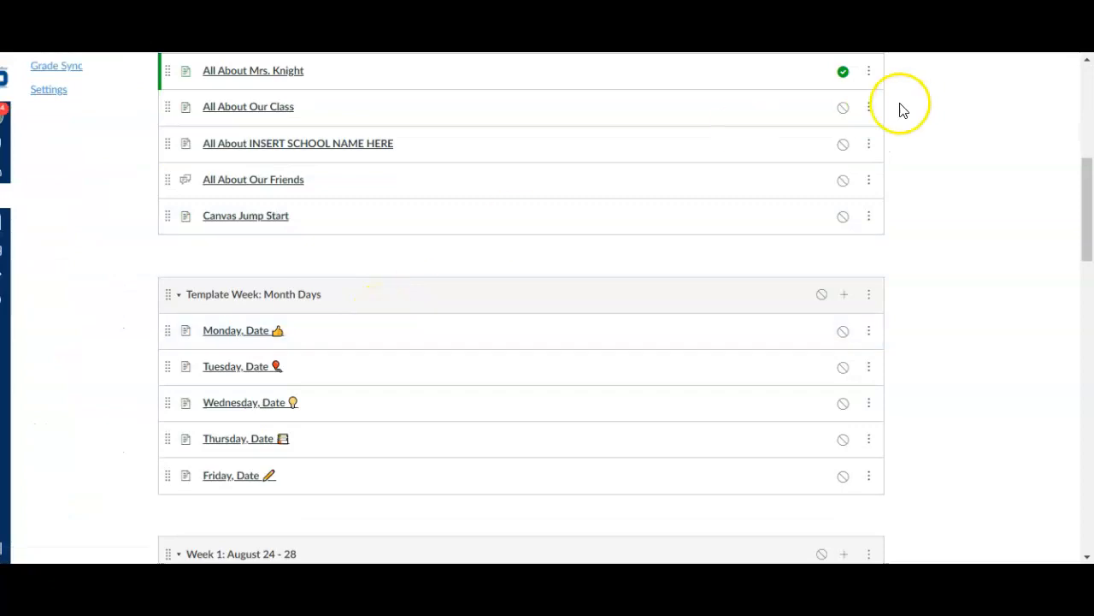
pyautogui.scroll(2, 924, 137)
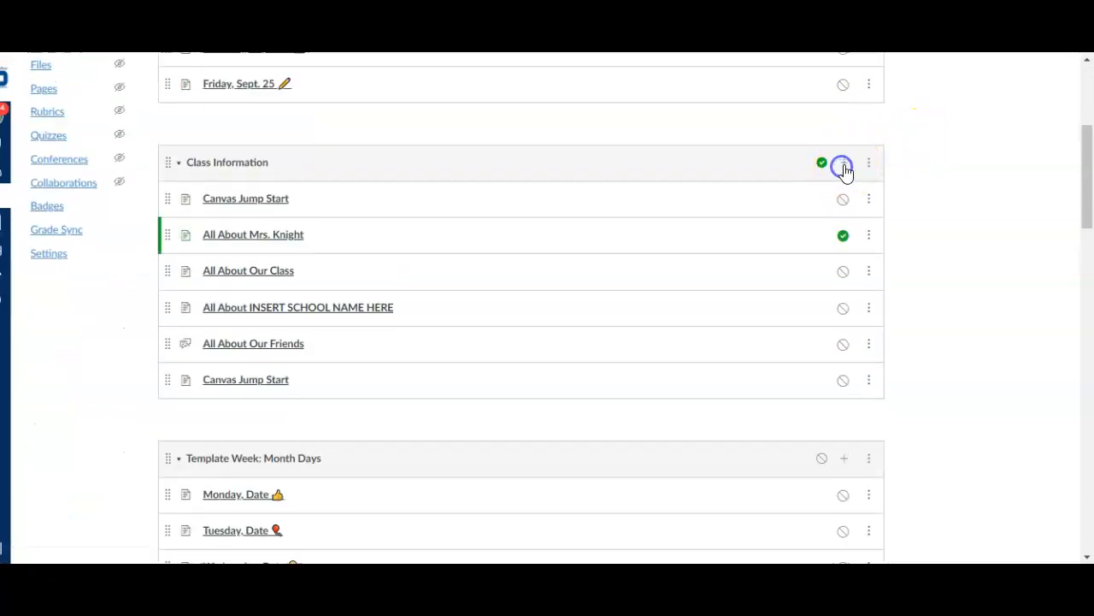
pyautogui.click(843, 165)
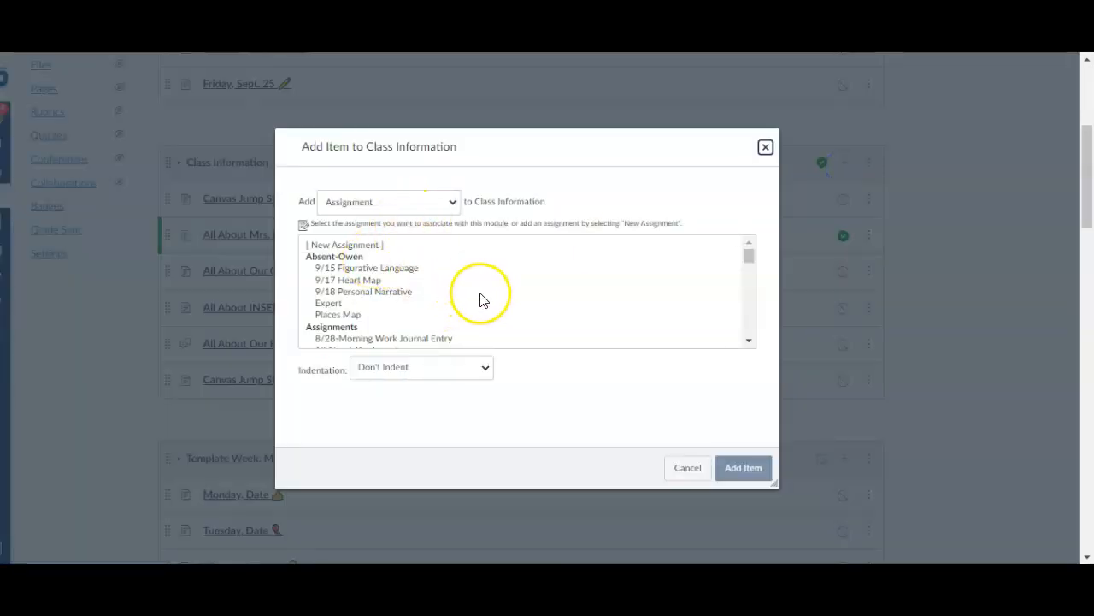
pyautogui.scroll(-1, 479, 299)
pyautogui.click(359, 303)
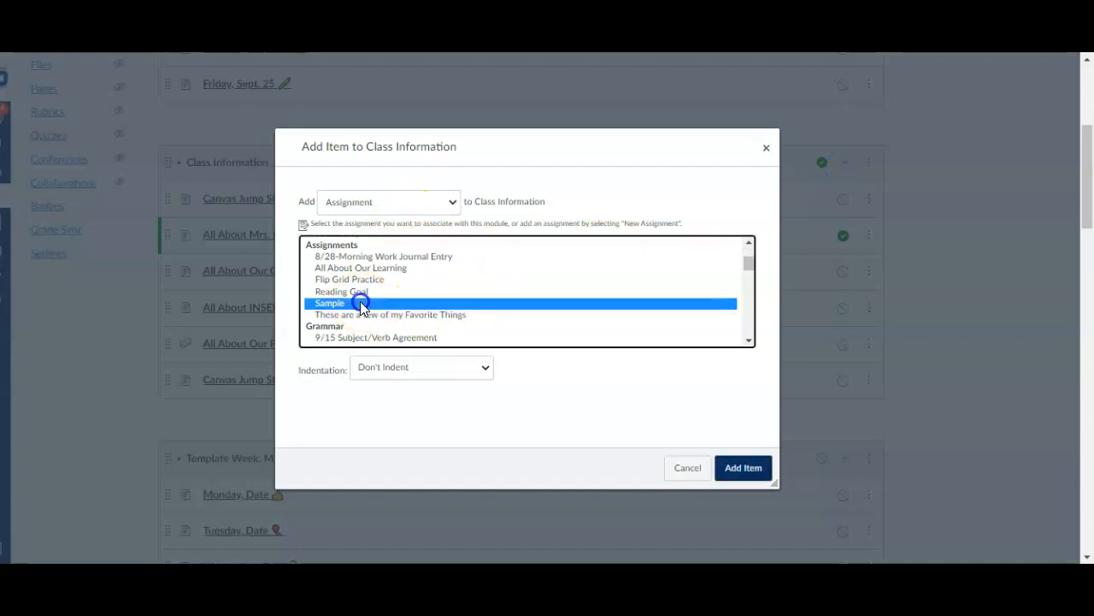
pyautogui.click(743, 468)
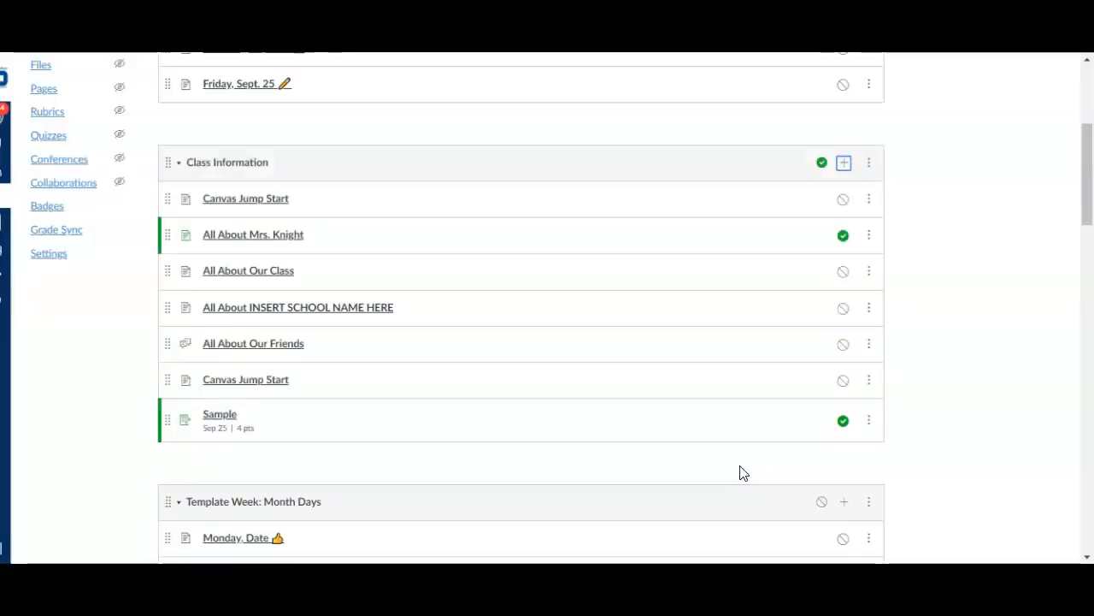
pyautogui.moveTo(166, 420); pyautogui.dragTo(174, 203)
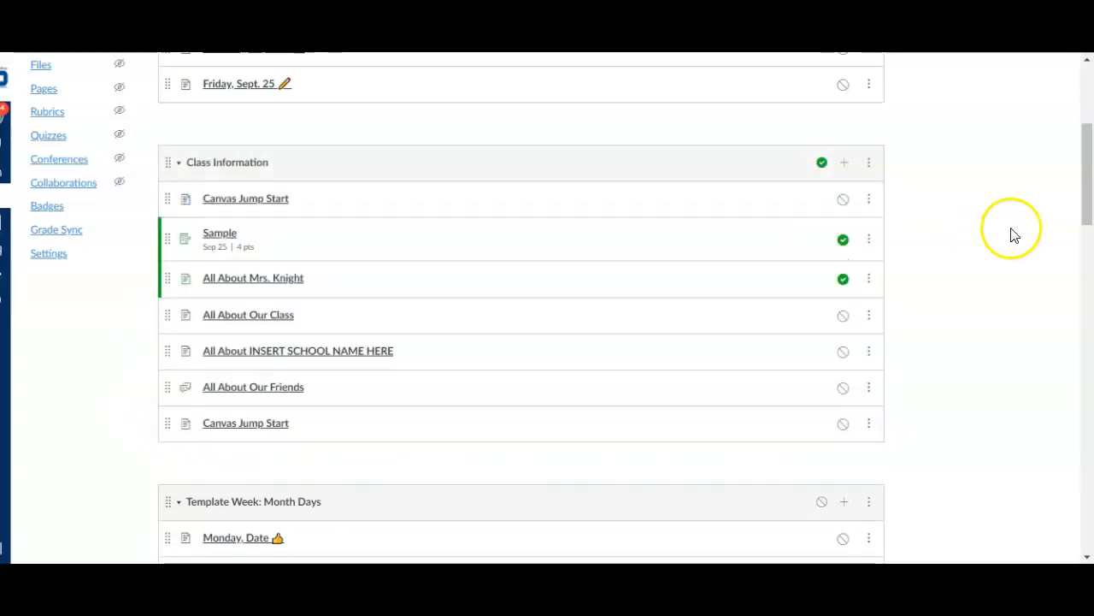
pyautogui.moveTo(167, 238); pyautogui.dragTo(191, 181)
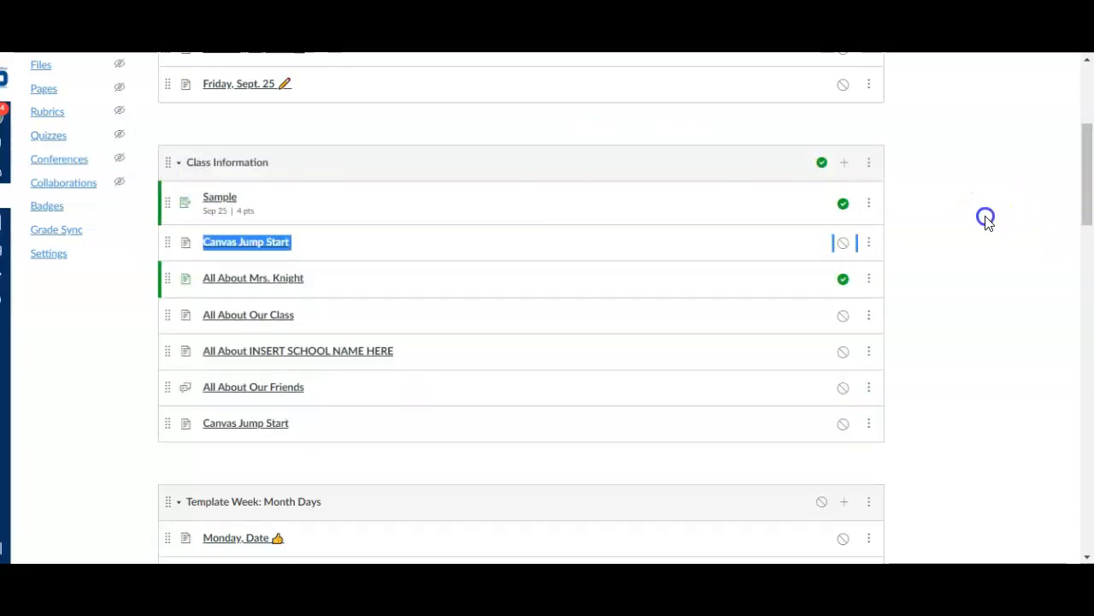
# Enter Student View from the course home page and open the Sample assignment in the Class Information module
pyautogui.scroll(4, 986, 220)
pyautogui.click(44, 146)
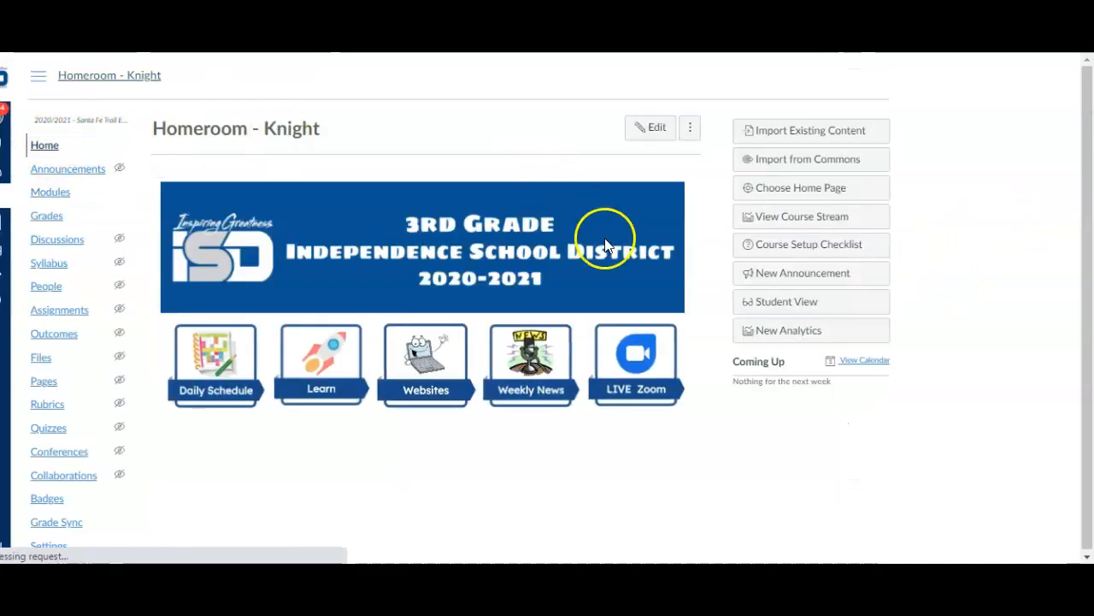
pyautogui.click(791, 302)
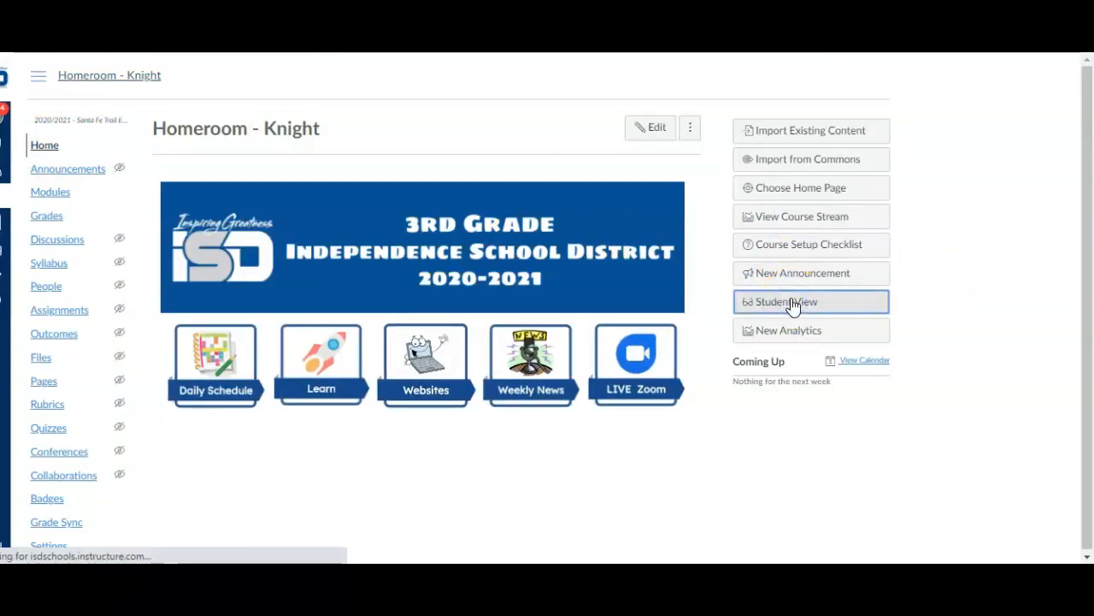
pyautogui.click(231, 348)
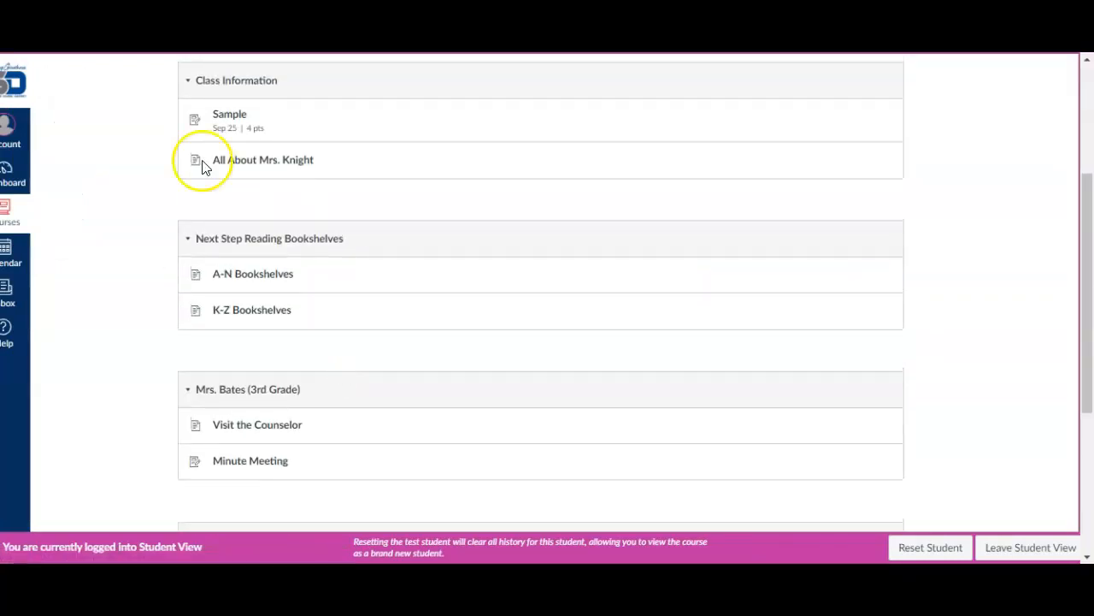
pyautogui.click(226, 114)
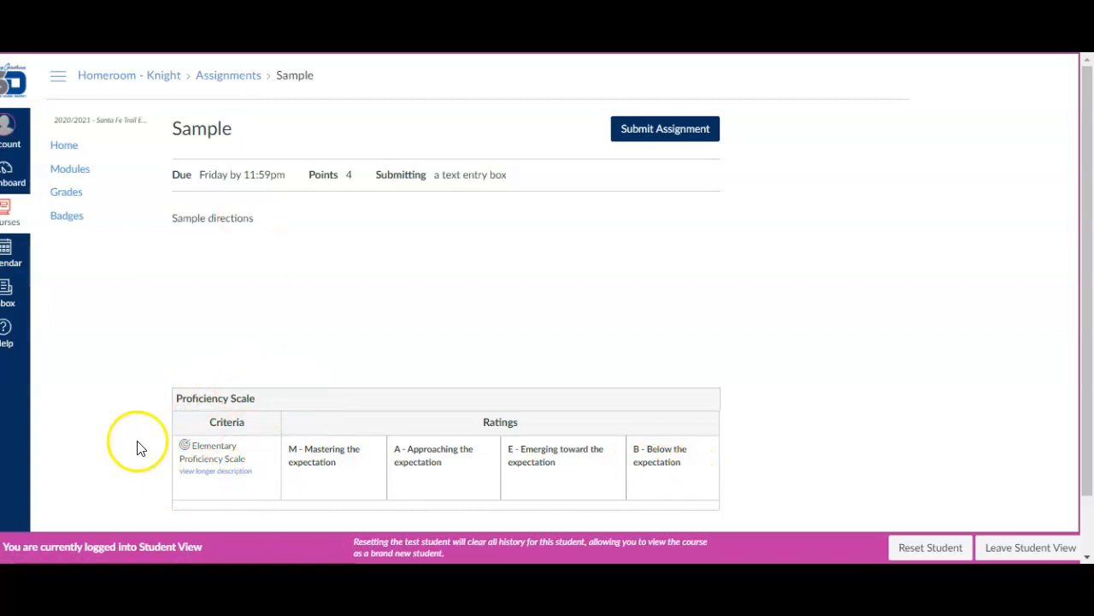
# Submit the Sample assignment as the test student with the text entry "some example"
pyautogui.click(657, 133)
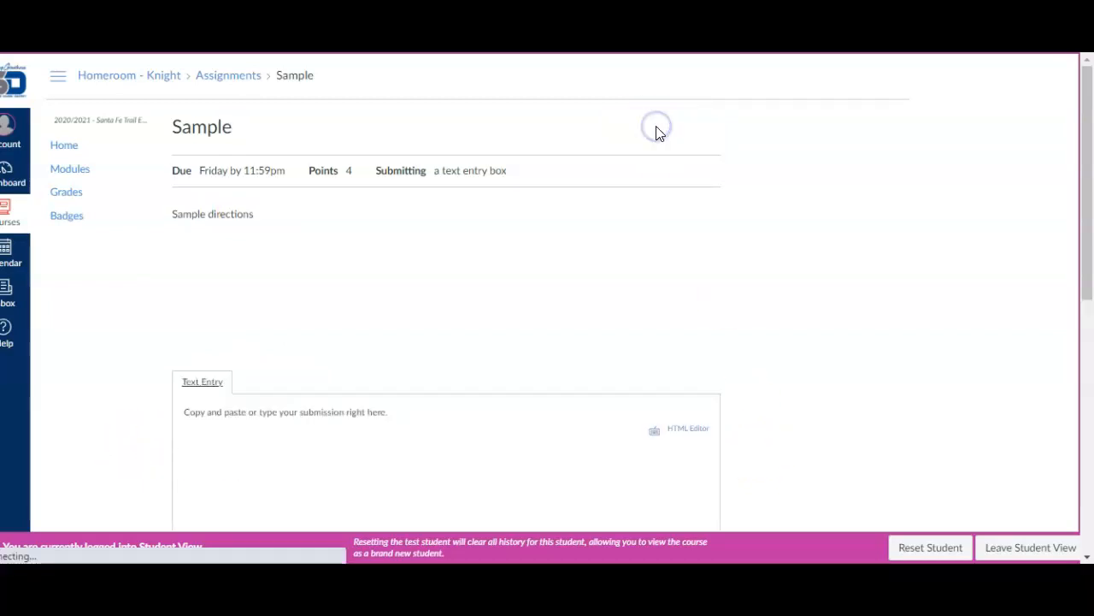
pyautogui.scroll(-1, 354, 354)
pyautogui.click(379, 414)
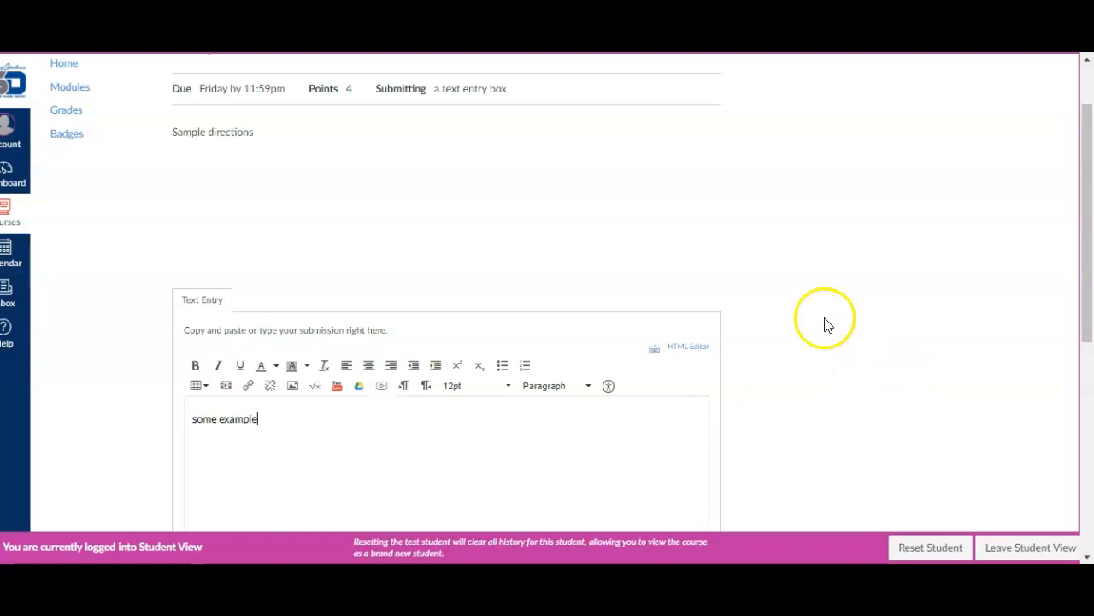
pyautogui.scroll(-5, 817, 323)
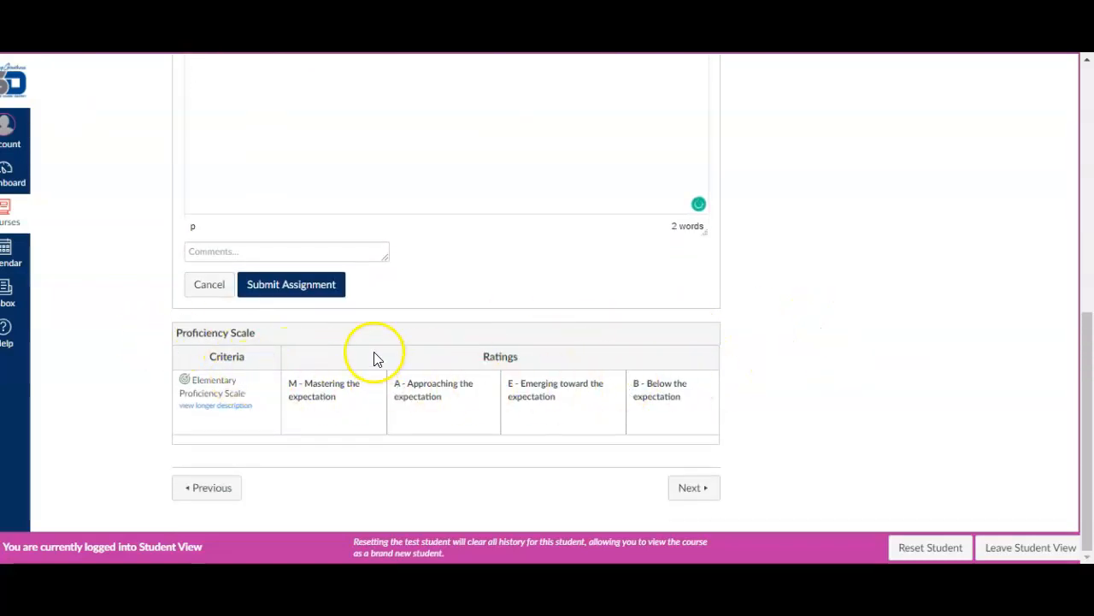
pyautogui.click(286, 291)
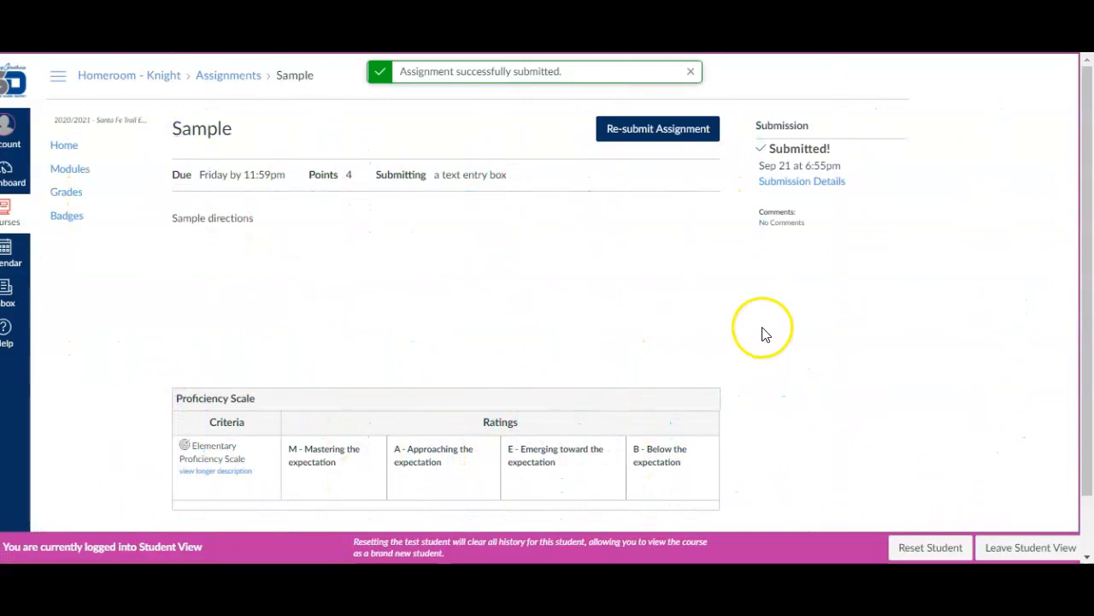
# Leave Student View, open the test student's Sample submission in SpeedGrader, and widen the grading area to show all rubric ratings
pyautogui.click(1036, 550)
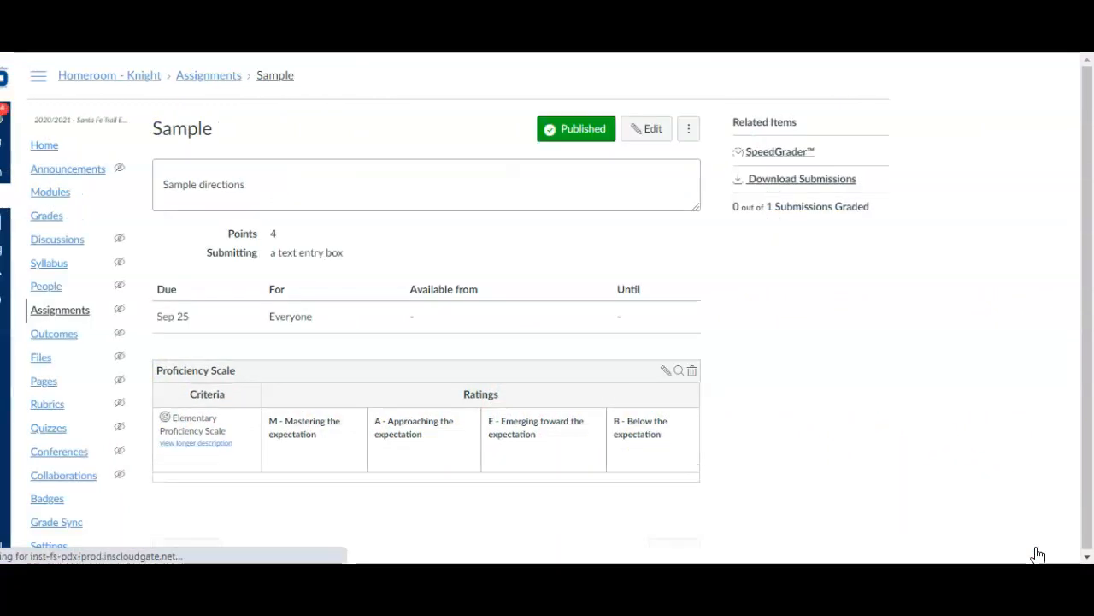
pyautogui.click(52, 221)
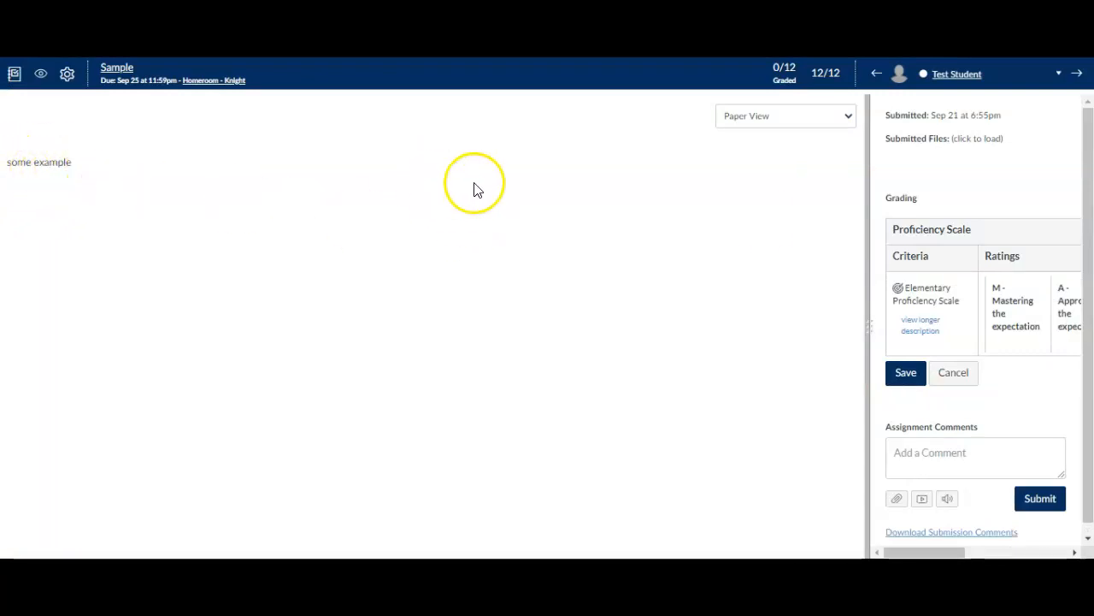
pyautogui.click(995, 289)
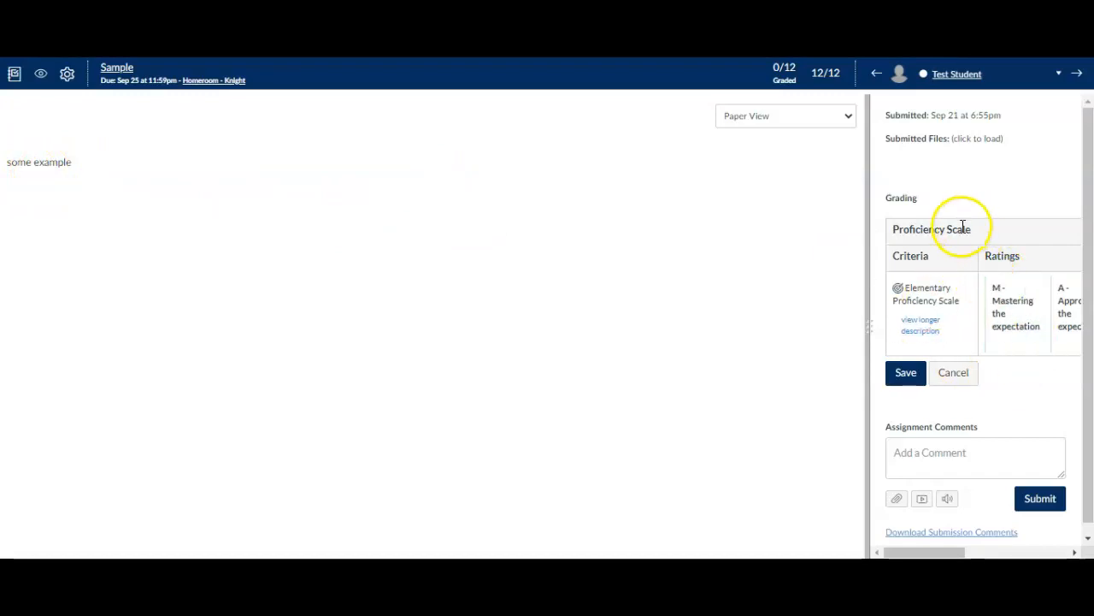
pyautogui.moveTo(870, 331); pyautogui.dragTo(617, 342)
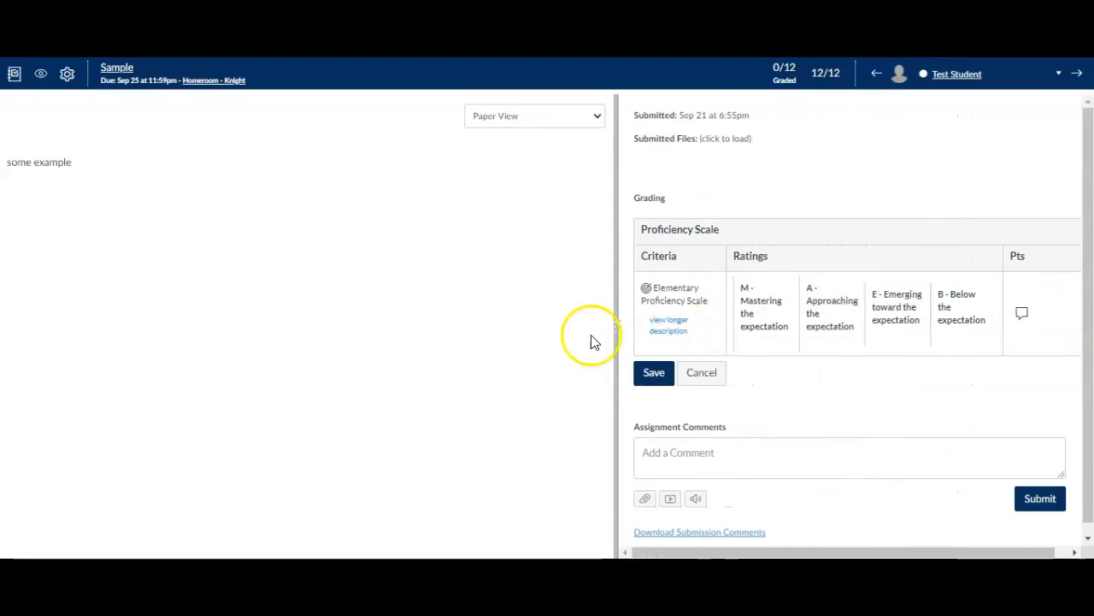
# Rate the submission "M - Mastering the expectation" on the Proficiency Scale rubric, save it, and enter a grade of 4
pyautogui.click(770, 322)
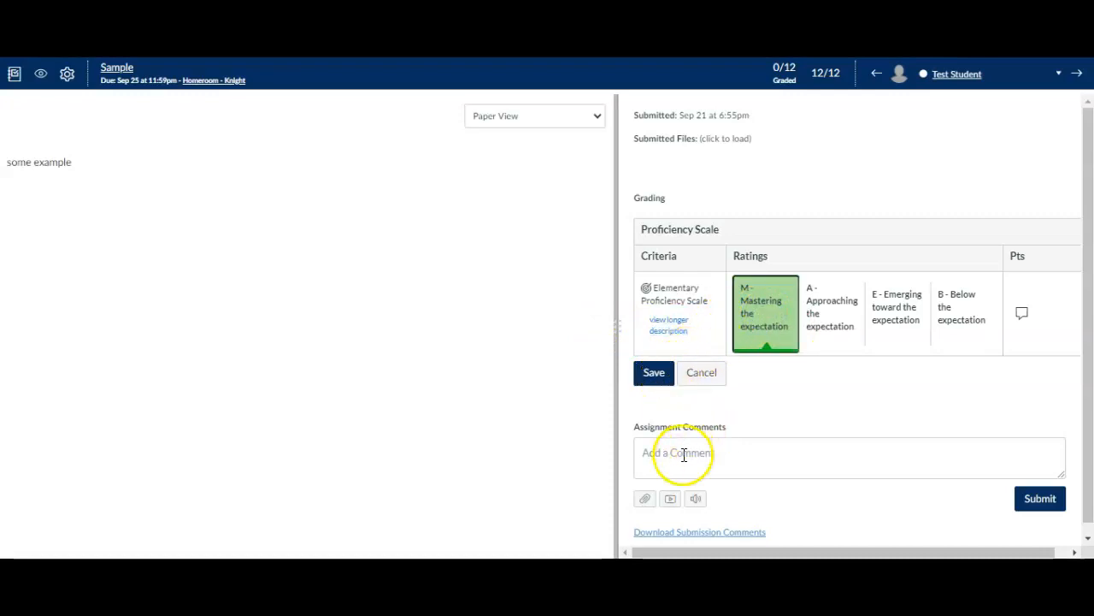
pyautogui.click(655, 374)
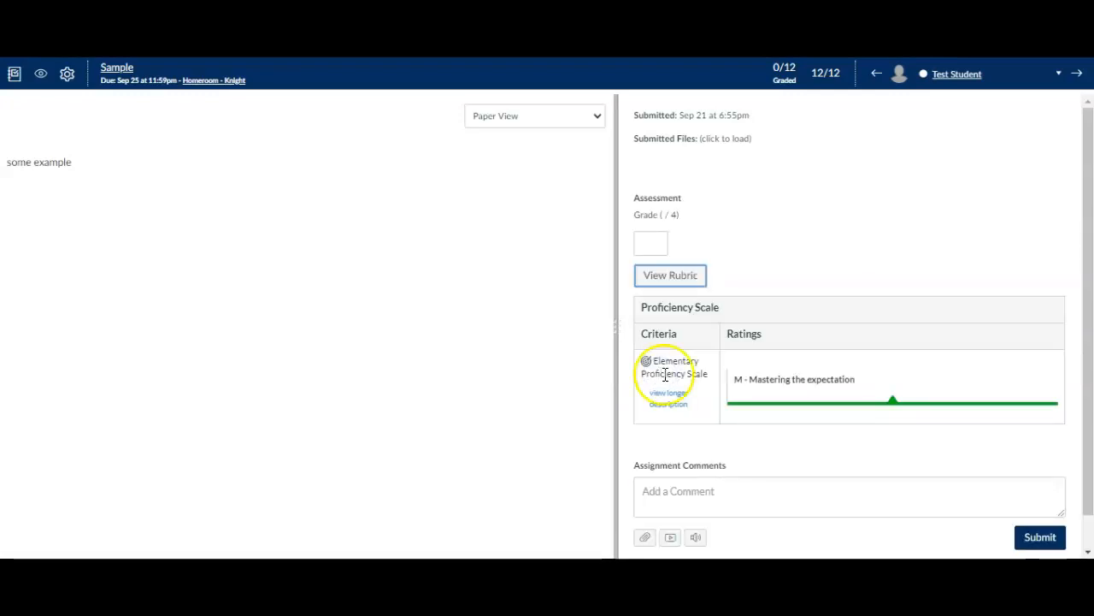
pyautogui.click(648, 245)
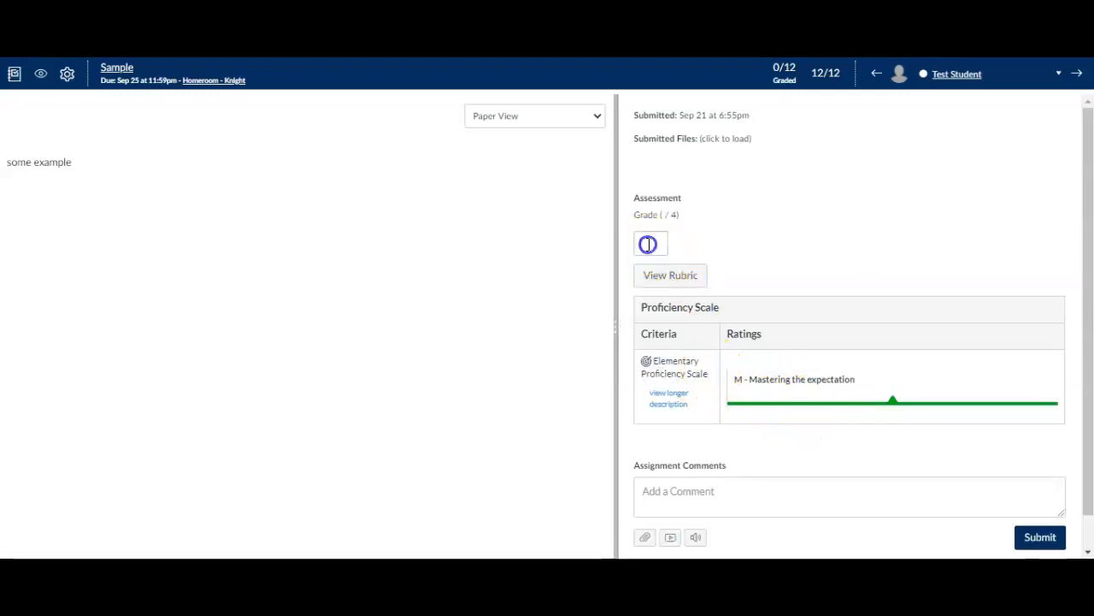
pyautogui.write('4')
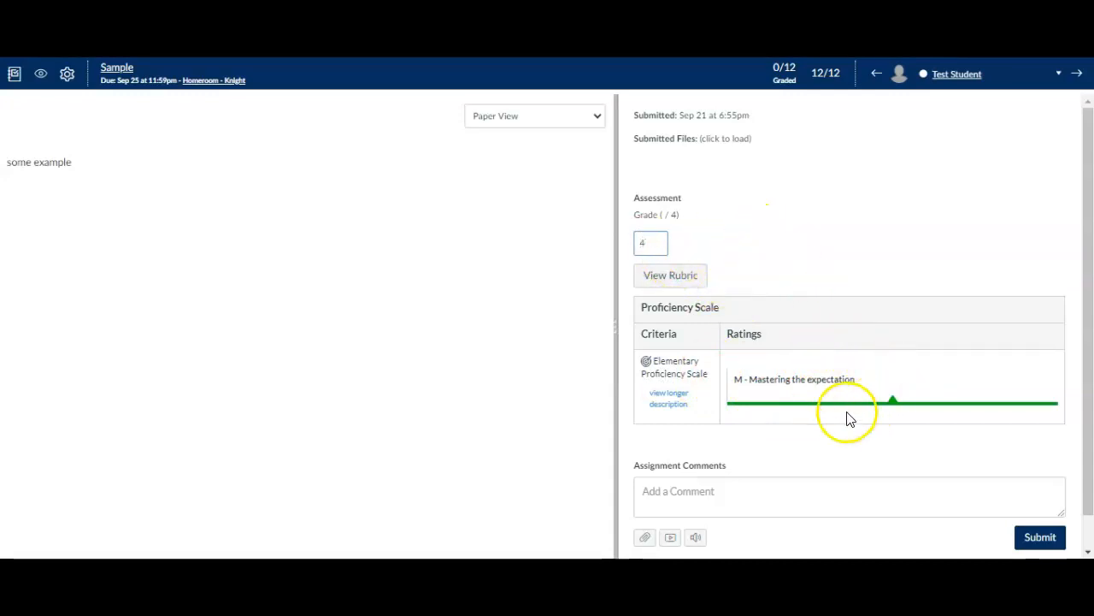
# Submit the assignment comment "comments" on the test student's submission
pyautogui.click(774, 494)
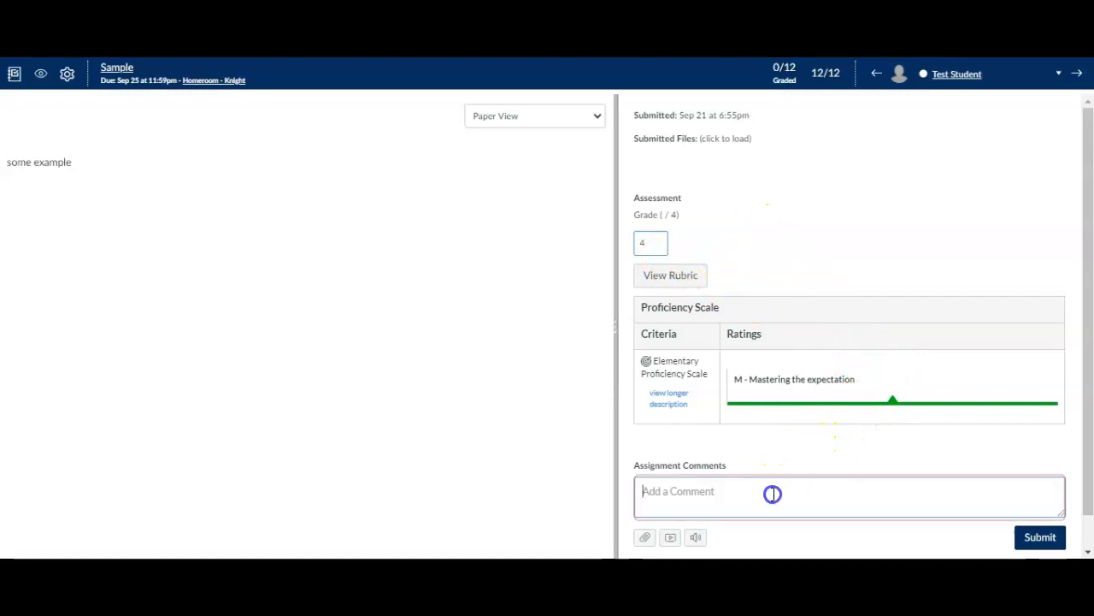
pyautogui.write('comments')
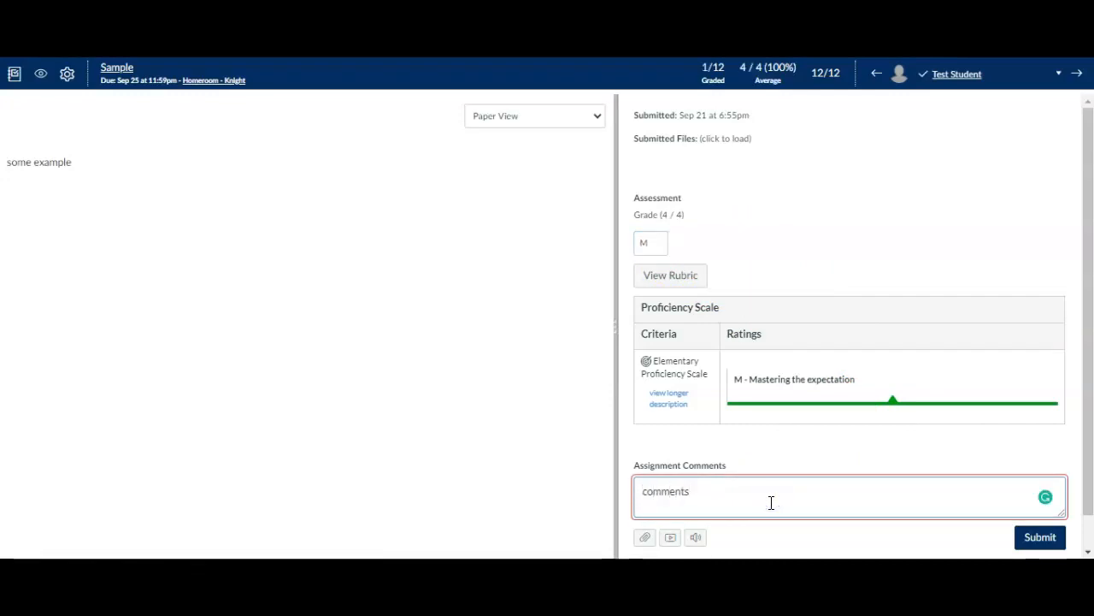
pyautogui.click(1044, 539)
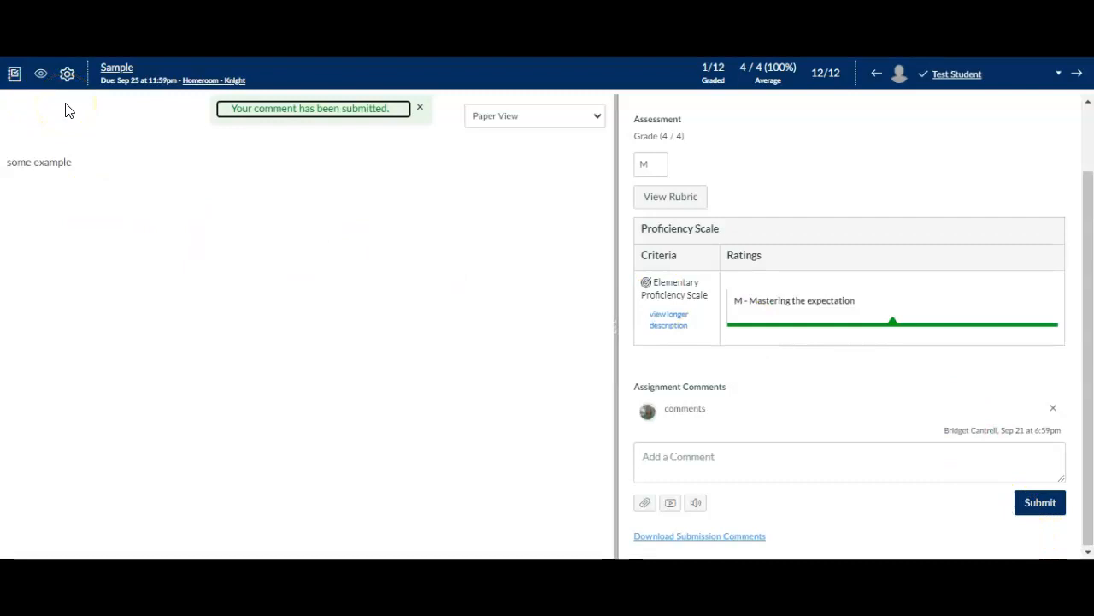
# Check the Sample assignment's column in the gradebook, also reaching it through Grades from the course home page
pyautogui.click(13, 77)
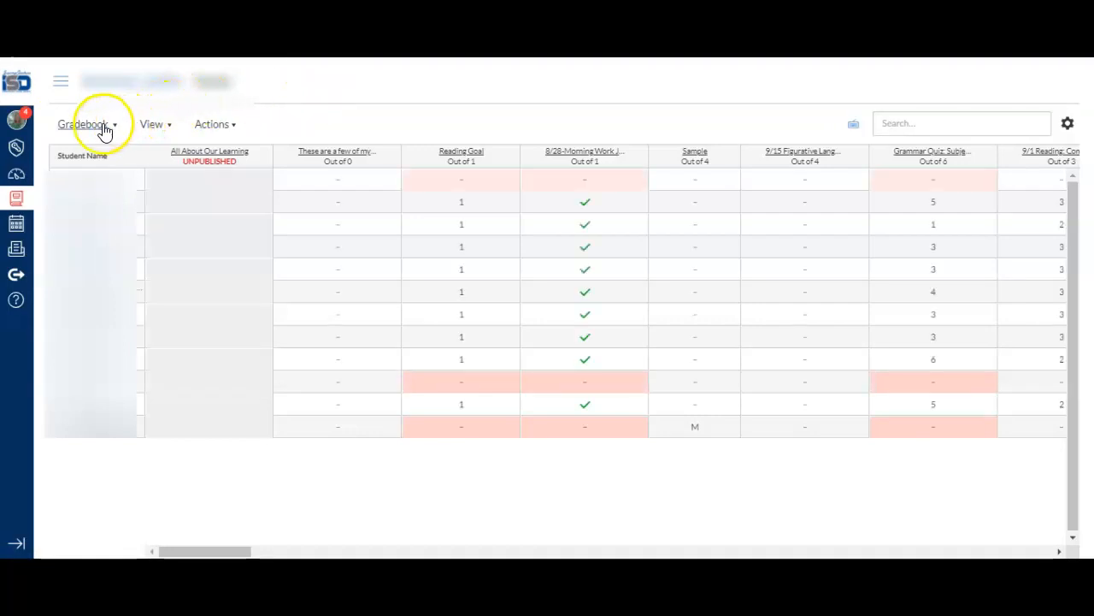
pyautogui.click(113, 85)
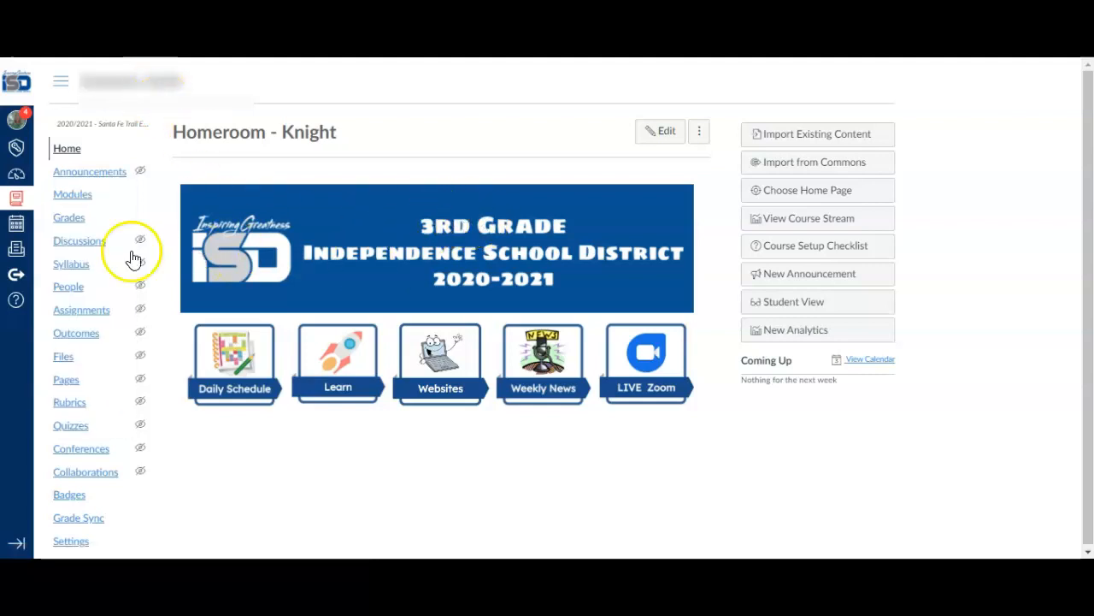
pyautogui.click(74, 220)
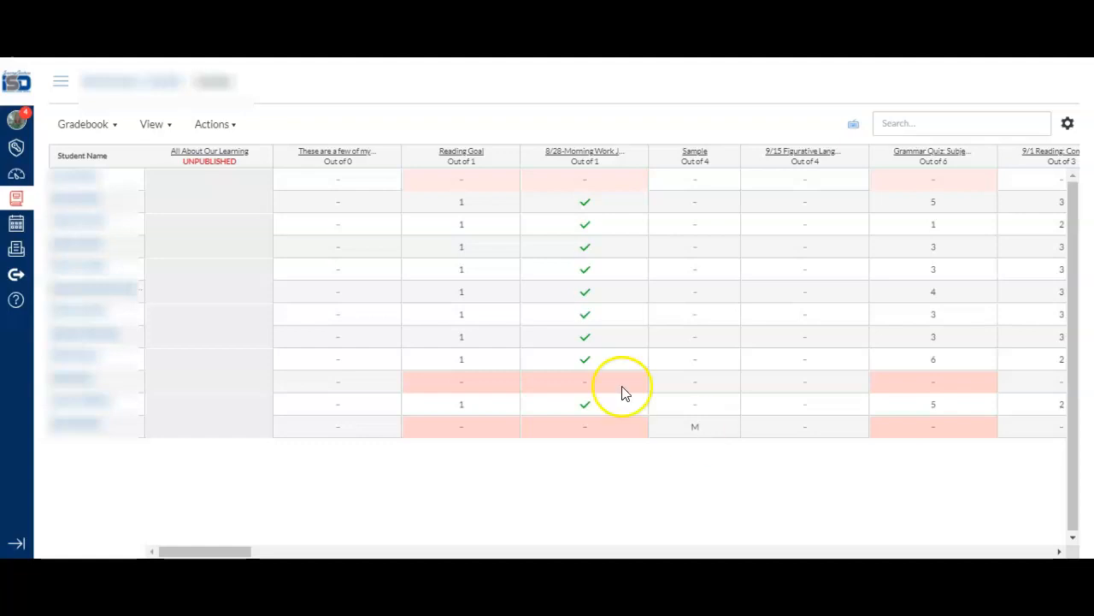
# Return to the course home page, enter Student View, and open the test student's grades
pyautogui.click(164, 83)
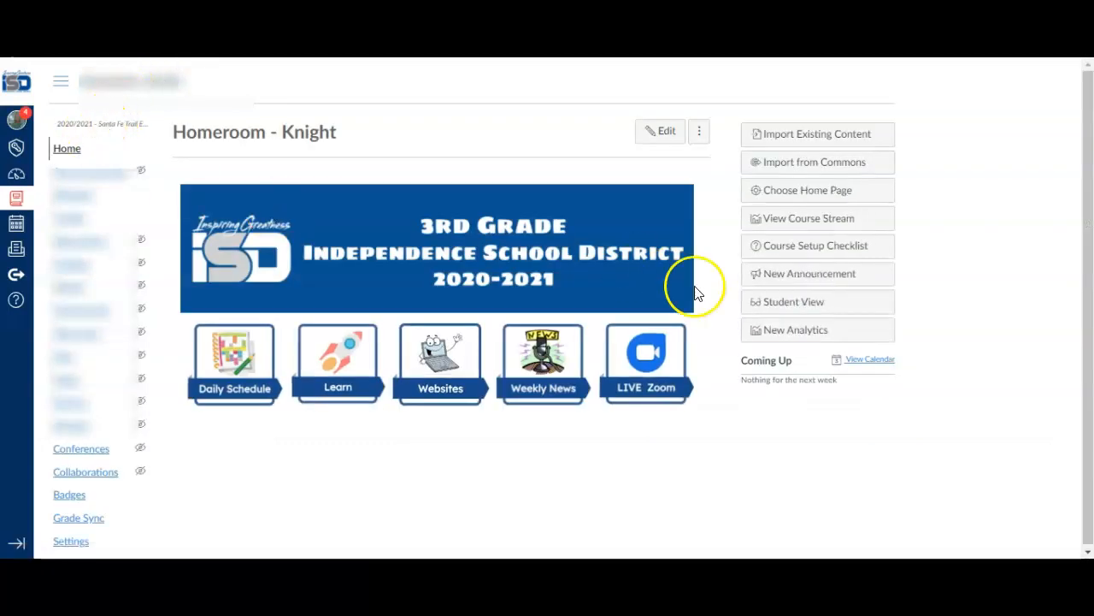
pyautogui.click(813, 310)
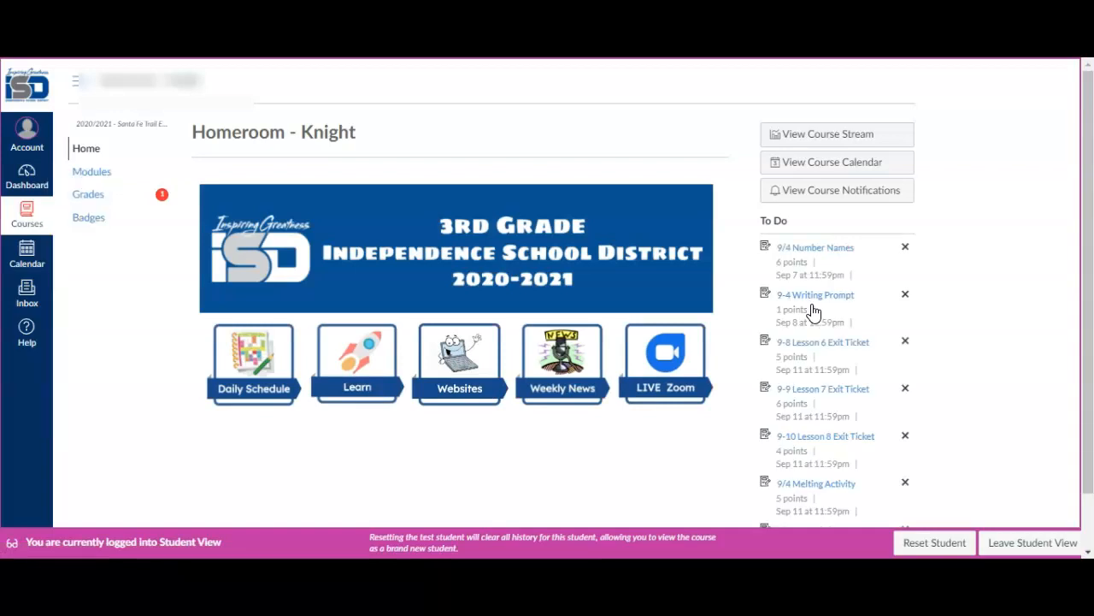
pyautogui.click(101, 198)
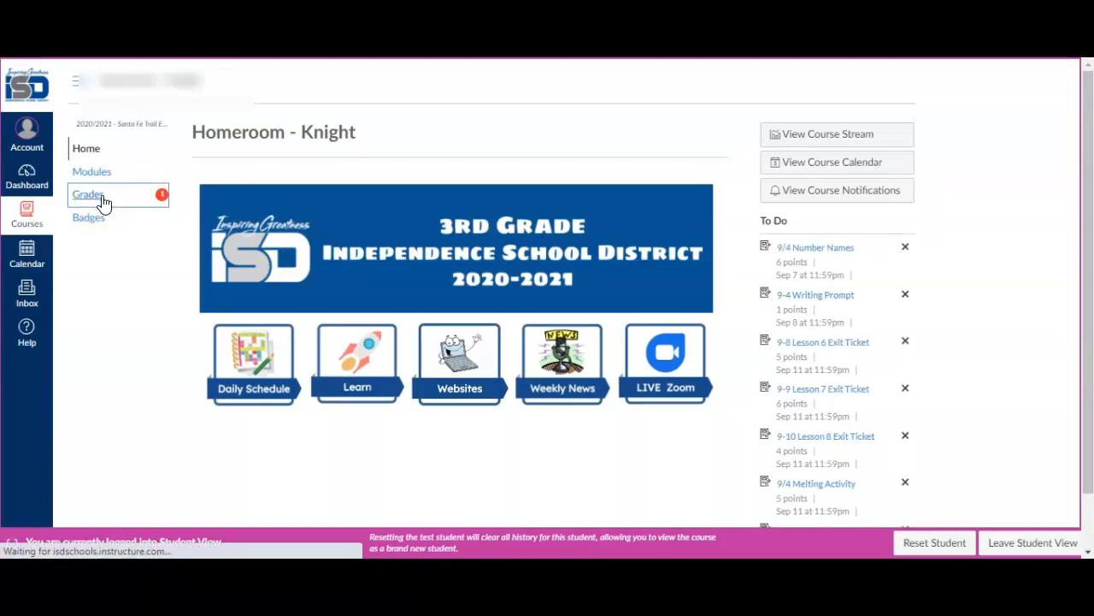
# Find the Sample assignment in the test student's grades and display its comments and rubric assessment
pyautogui.click(533, 220)
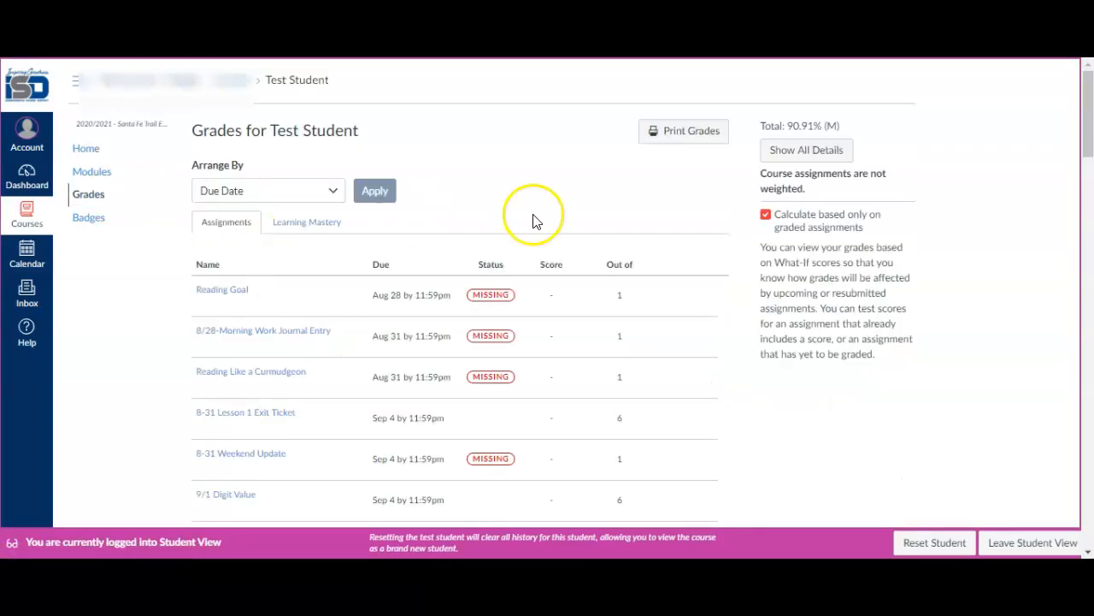
pyautogui.scroll(-7, 533, 220)
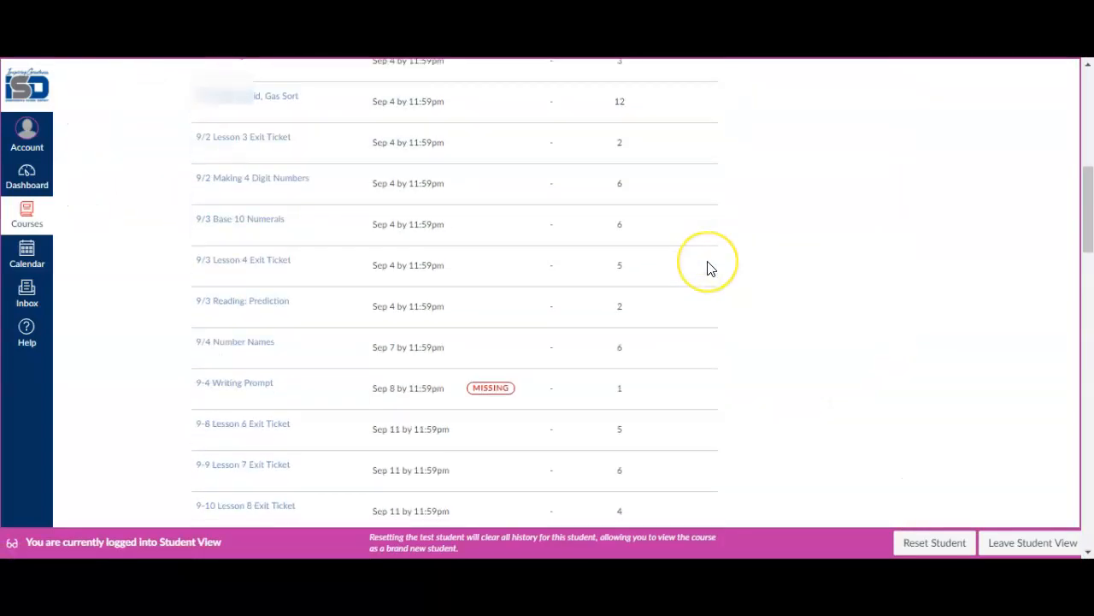
pyautogui.scroll(-8, 707, 268)
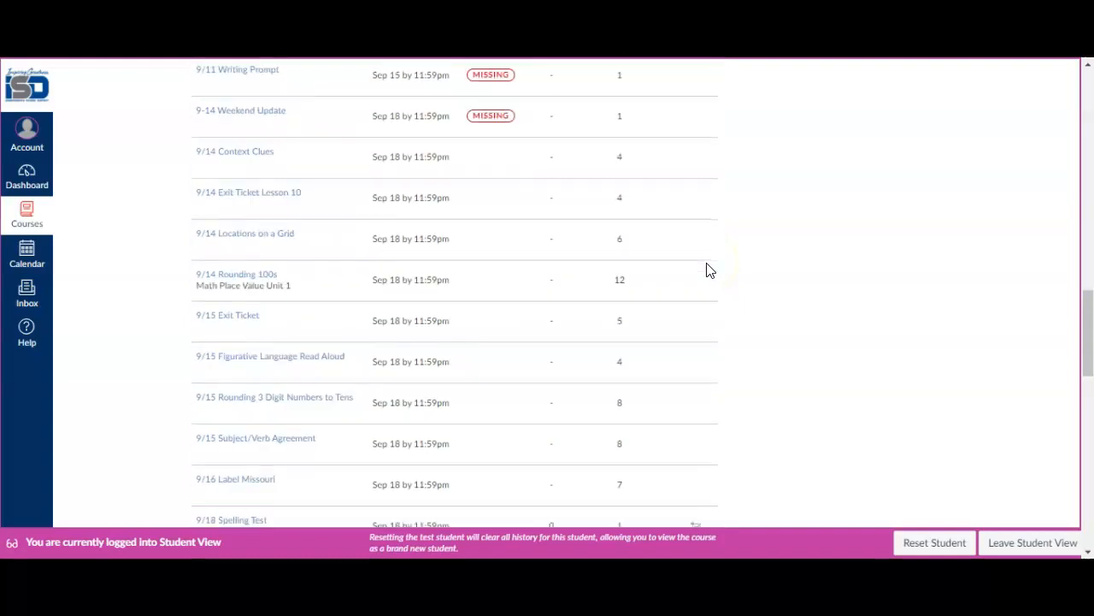
pyautogui.scroll(-5, 707, 268)
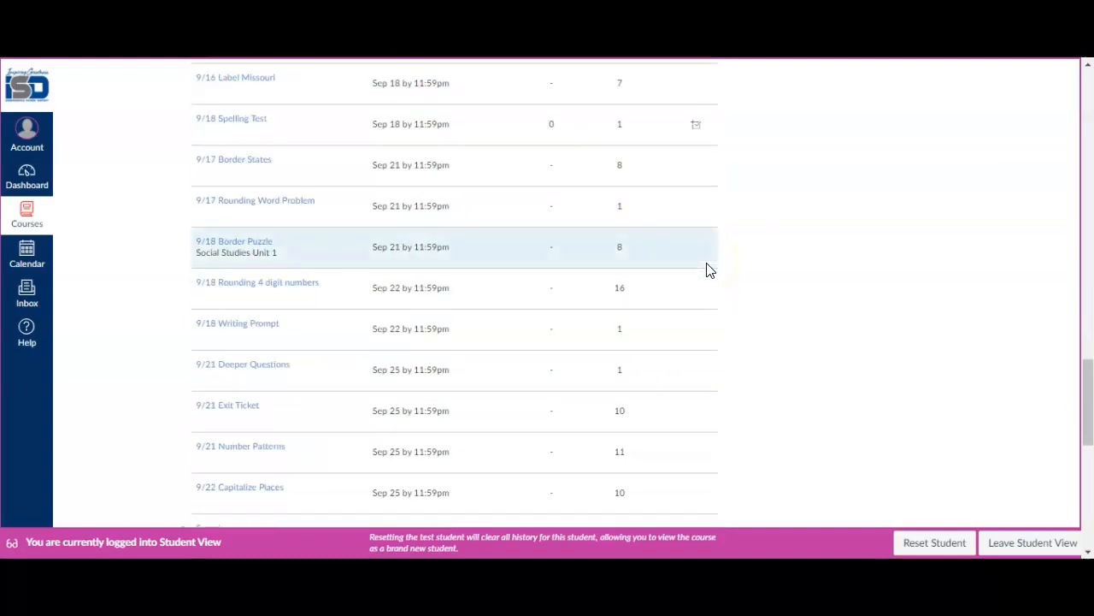
pyautogui.scroll(-5, 707, 268)
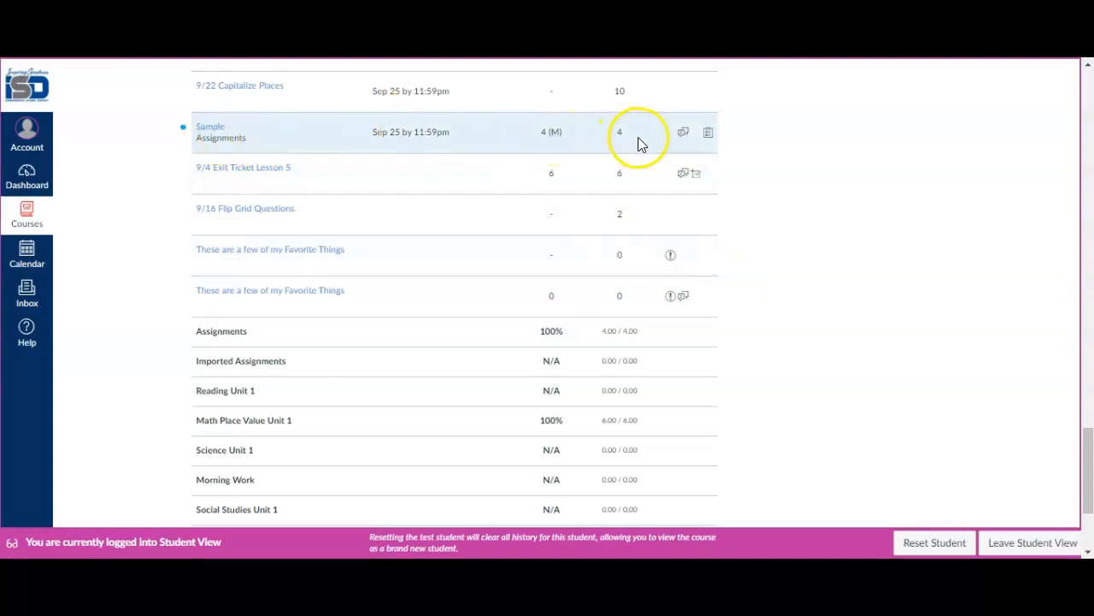
pyautogui.click(684, 135)
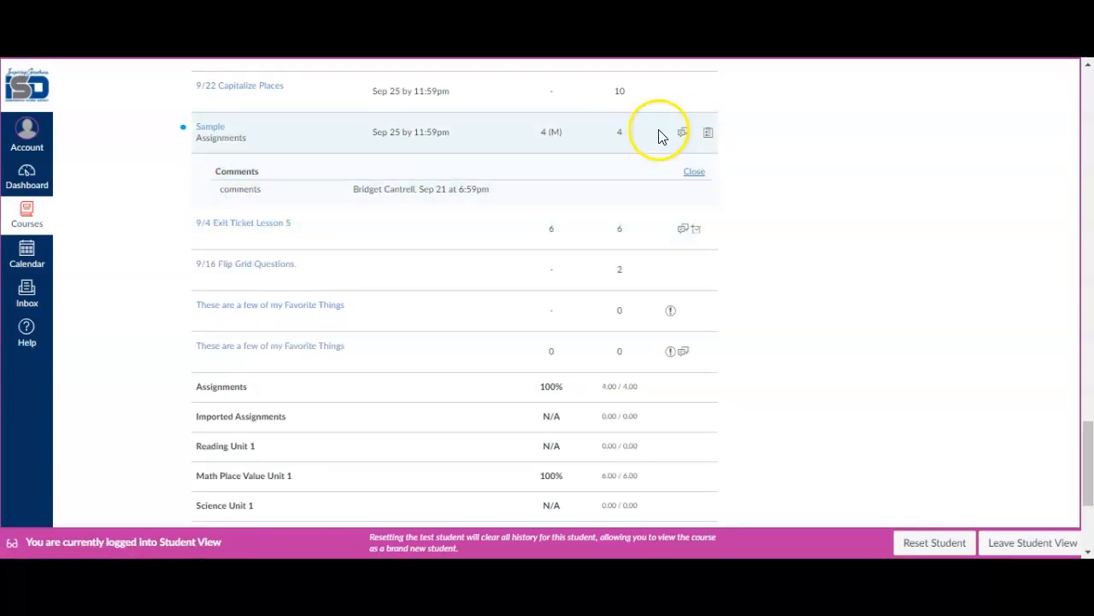
pyautogui.click(706, 135)
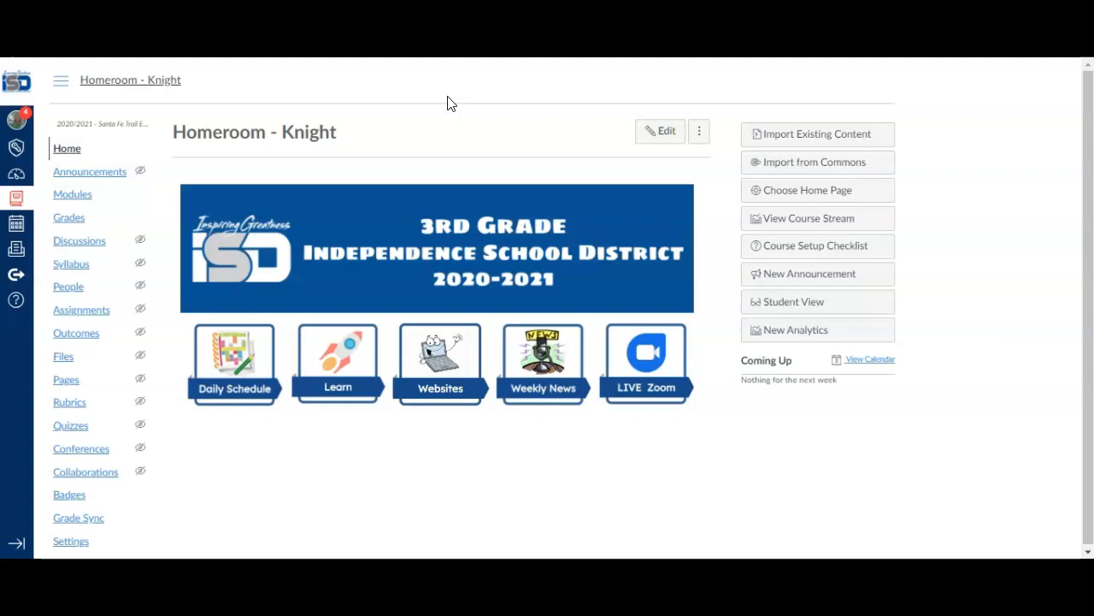
# Open the teacher gradebook from the course home page and move the Total column to the front
pyautogui.click(65, 220)
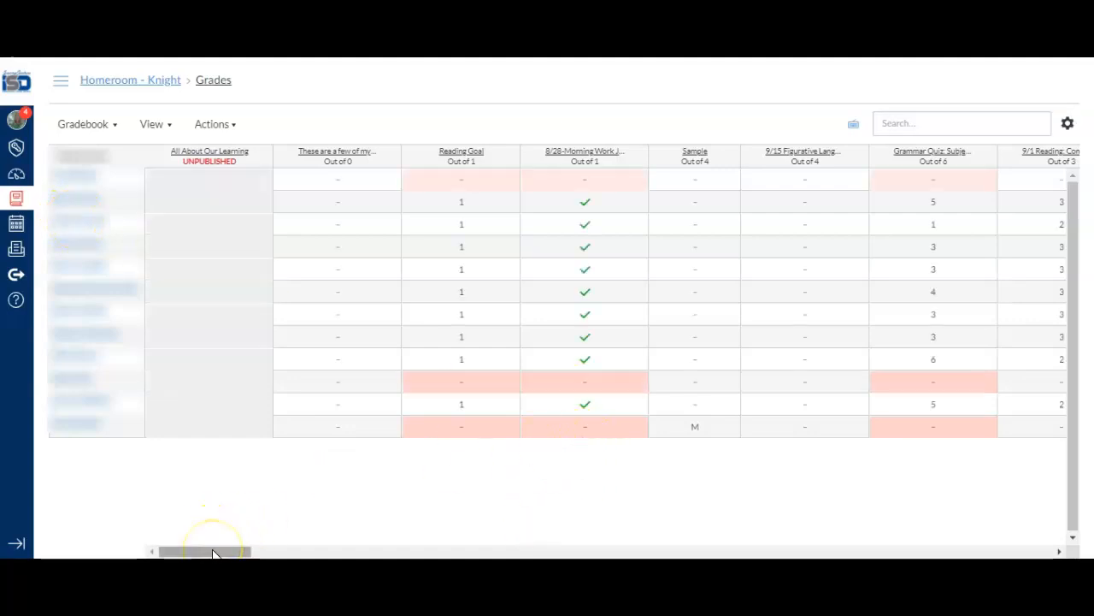
pyautogui.moveTo(213, 553); pyautogui.dragTo(1086, 521)
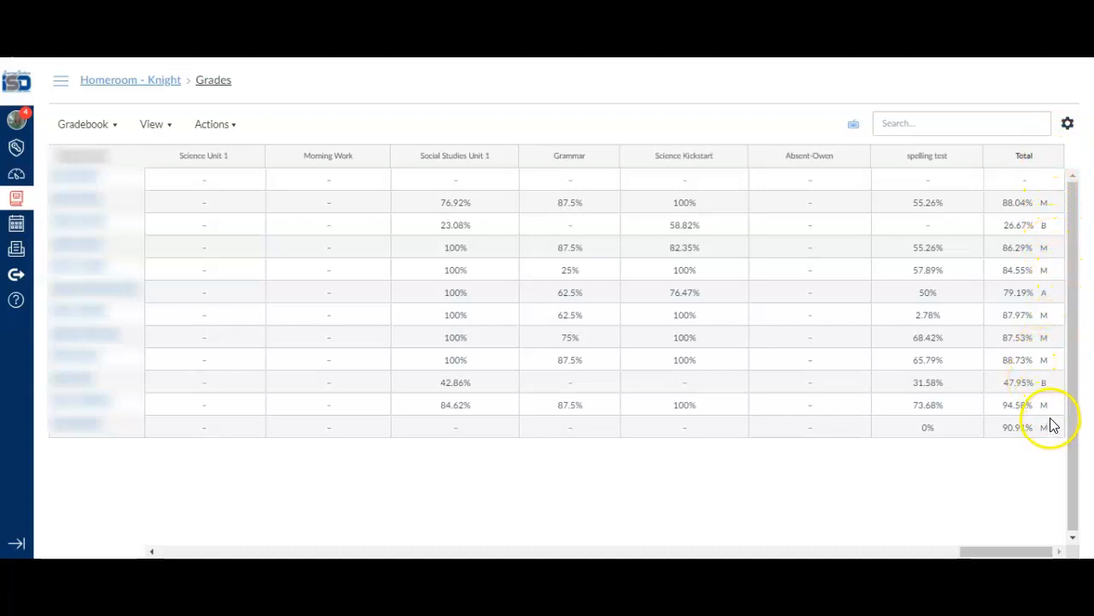
pyautogui.click(1053, 158)
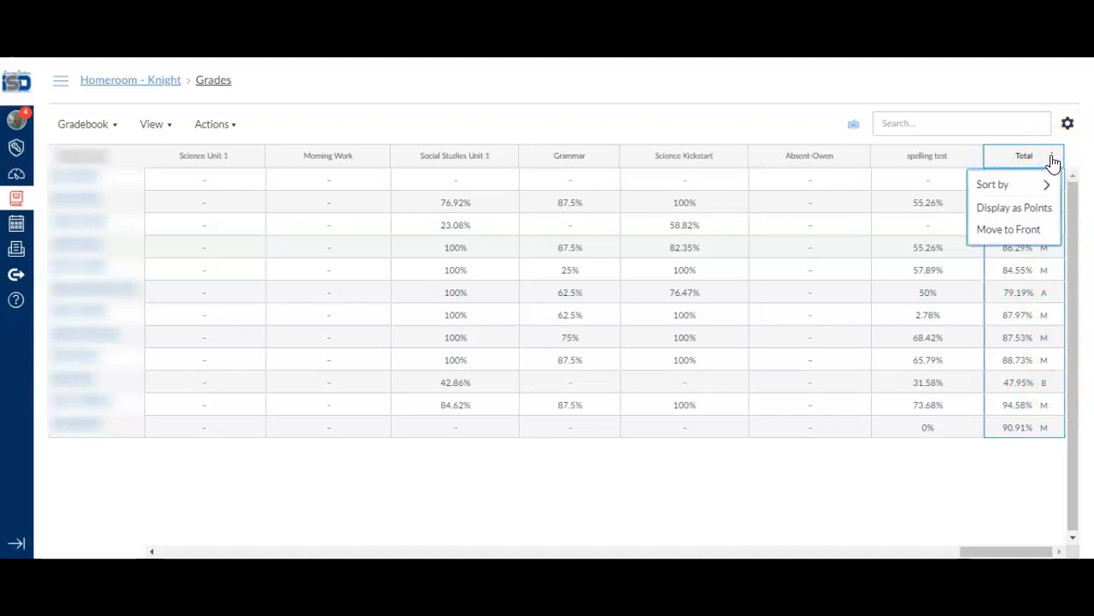
pyautogui.click(1018, 231)
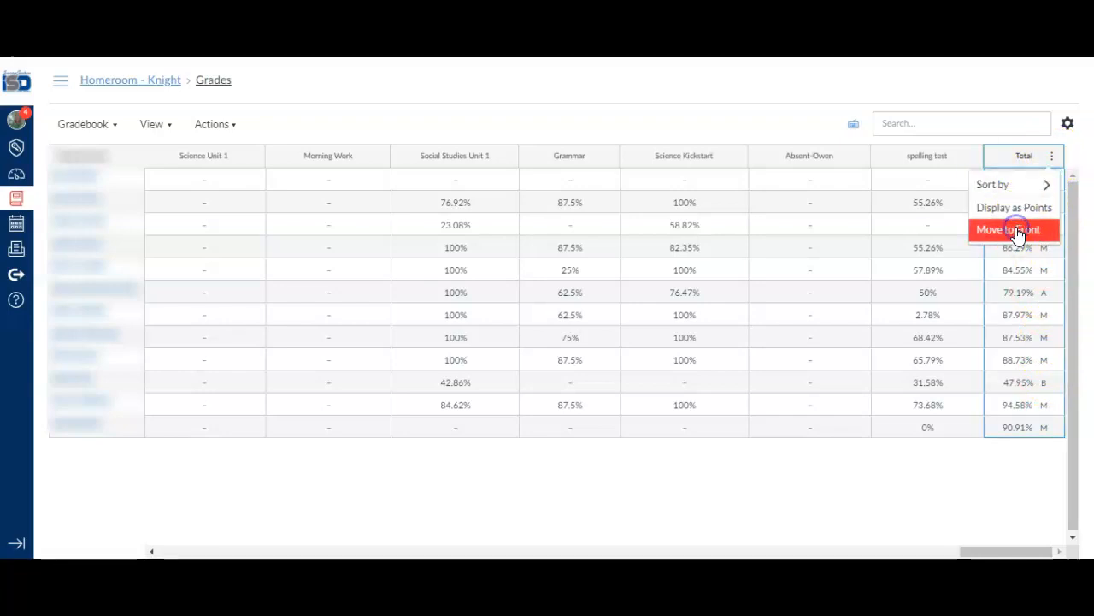
pyautogui.click(1008, 230)
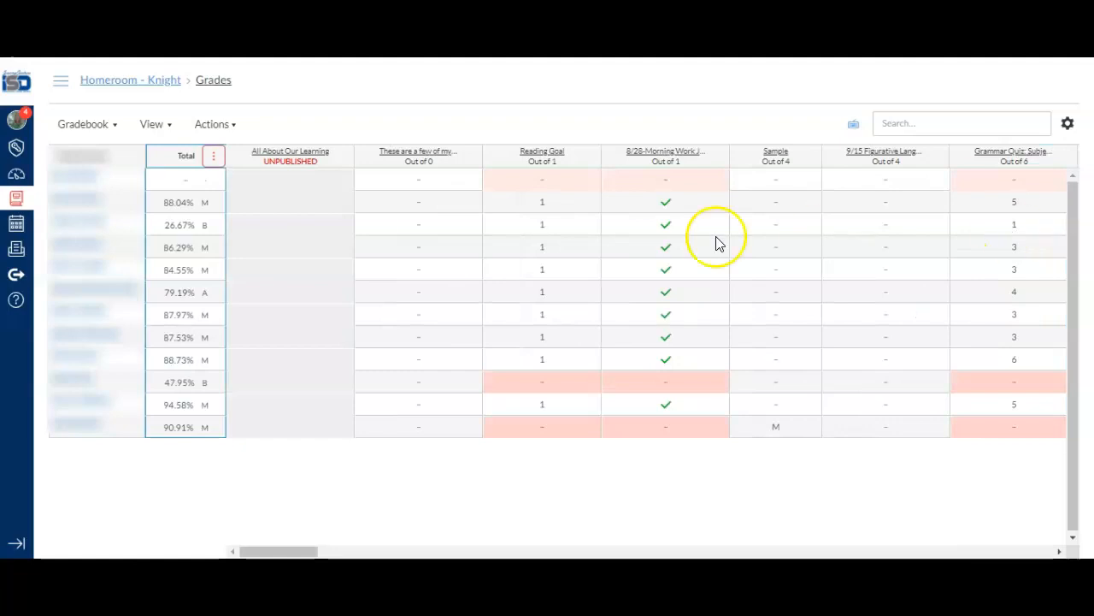
pyautogui.click(293, 86)
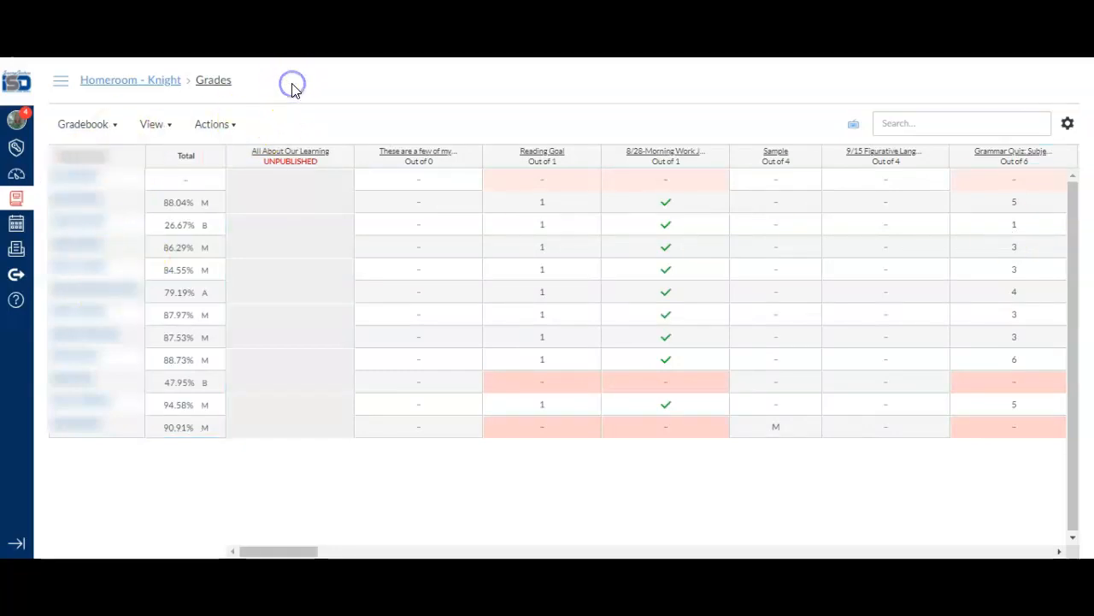